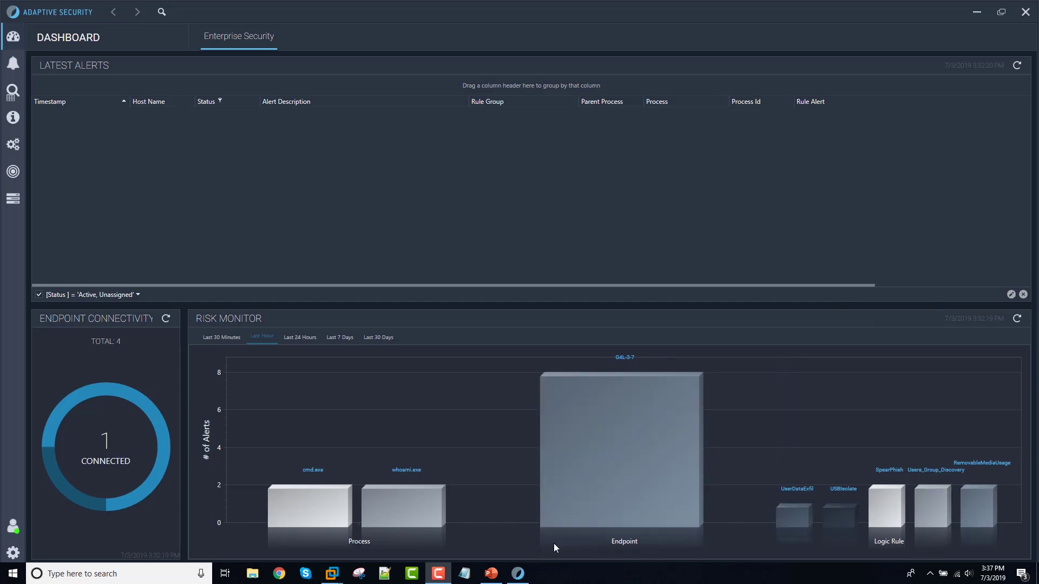
# Switch to the G4L-3-7 virtual machine's desktop and reload the CNN page in Chrome
pyautogui.click(493, 573)
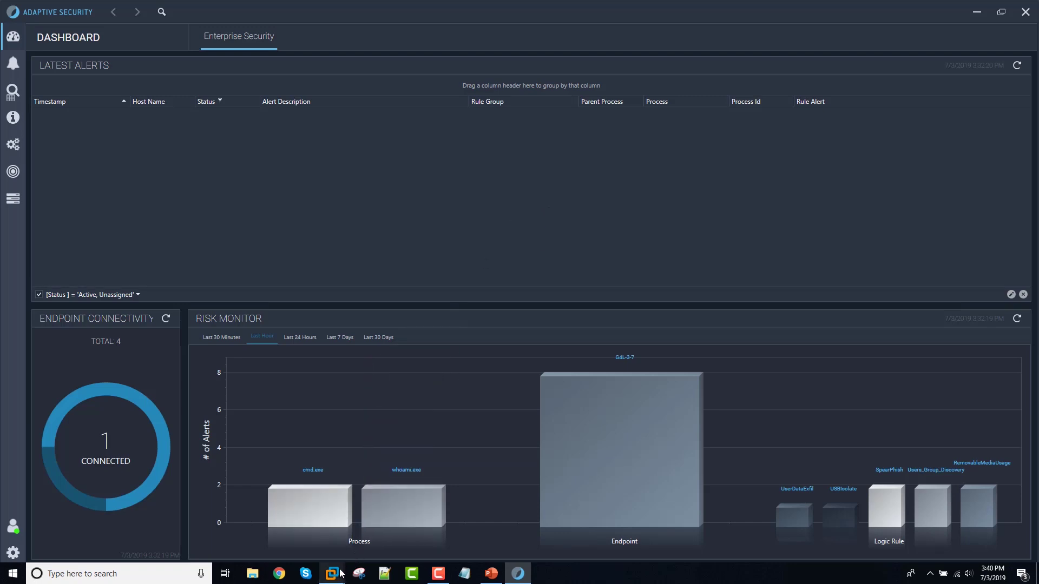
pyautogui.moveTo(335, 573)
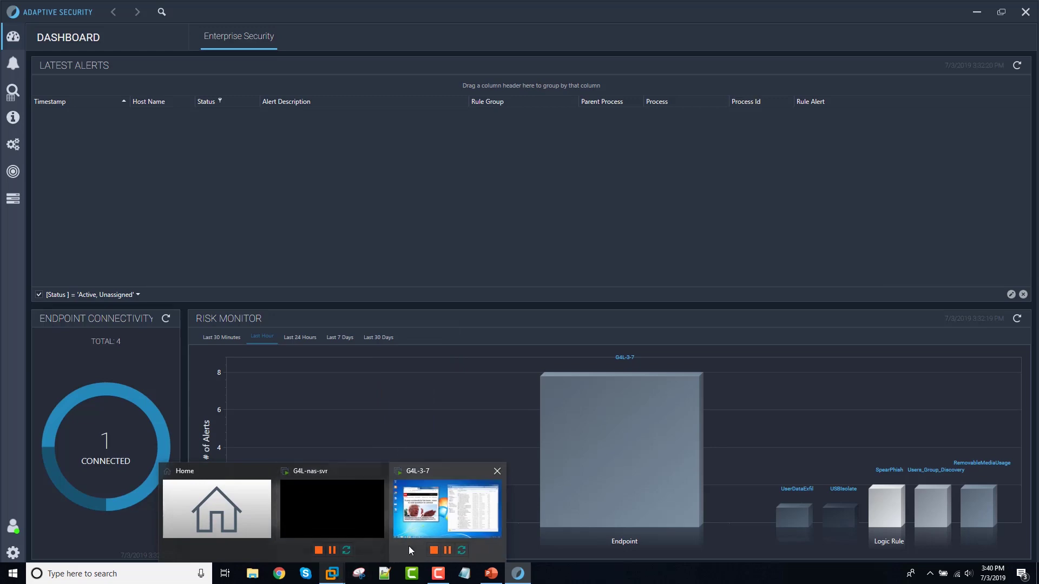
pyautogui.click(421, 530)
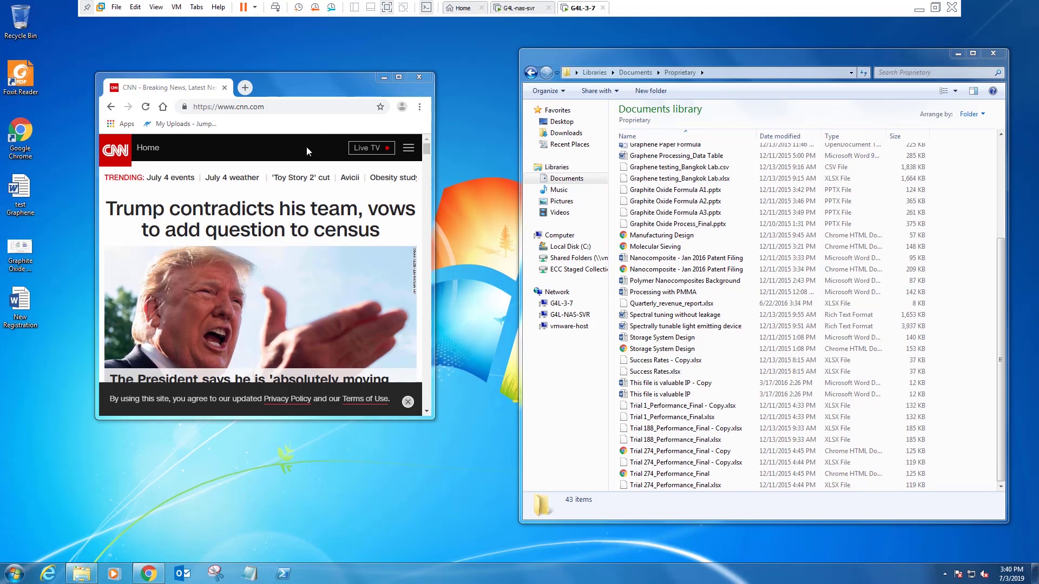
pyautogui.click(305, 90)
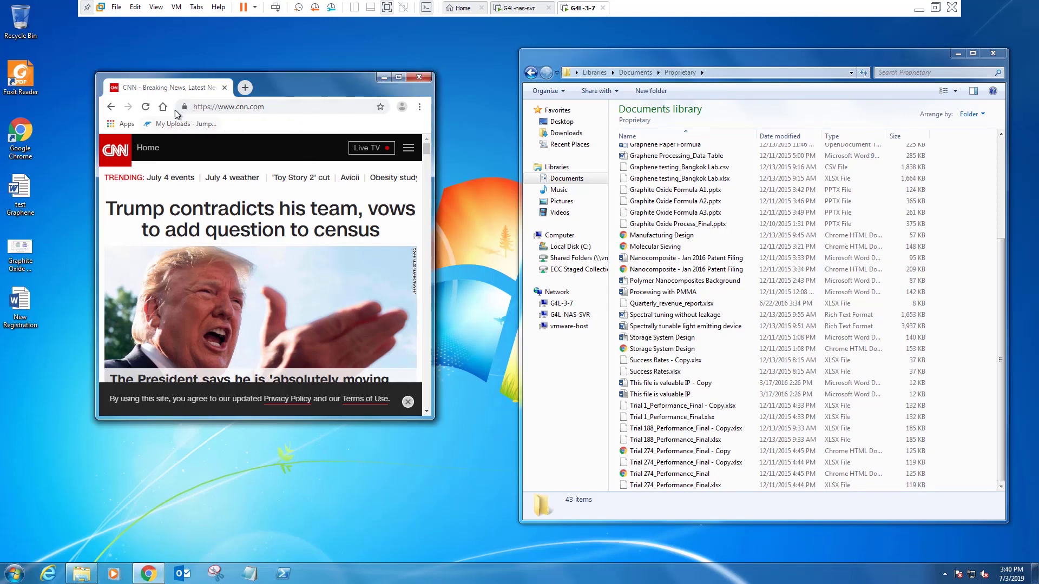
pyautogui.click(145, 107)
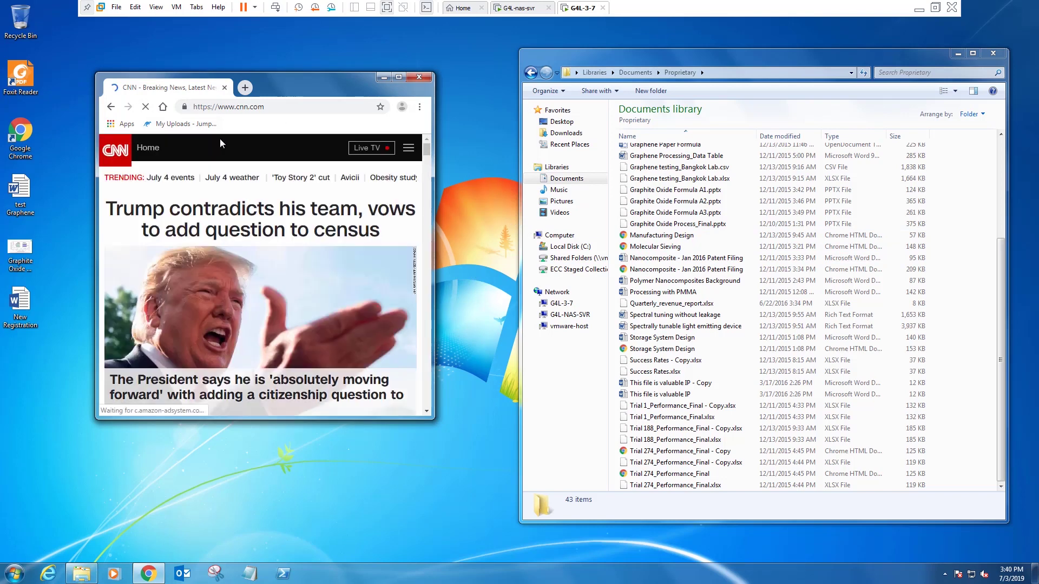
# Connect the Kingston USB DISK 2.0 to the VM, open EVIL USB (E:), and reload CNN
pyautogui.click(176, 7)
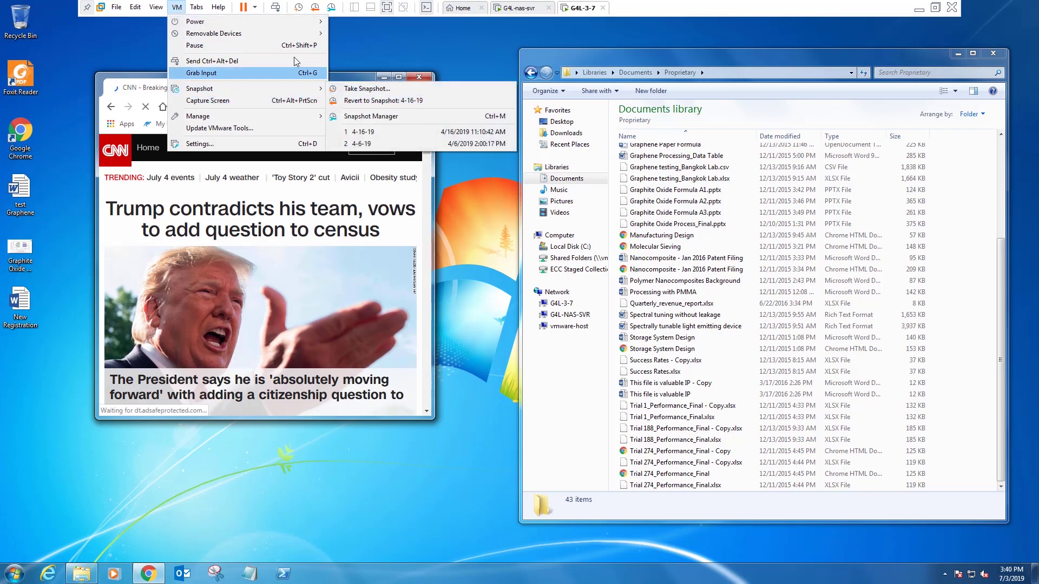
pyautogui.moveTo(295, 33)
pyautogui.moveTo(448, 91)
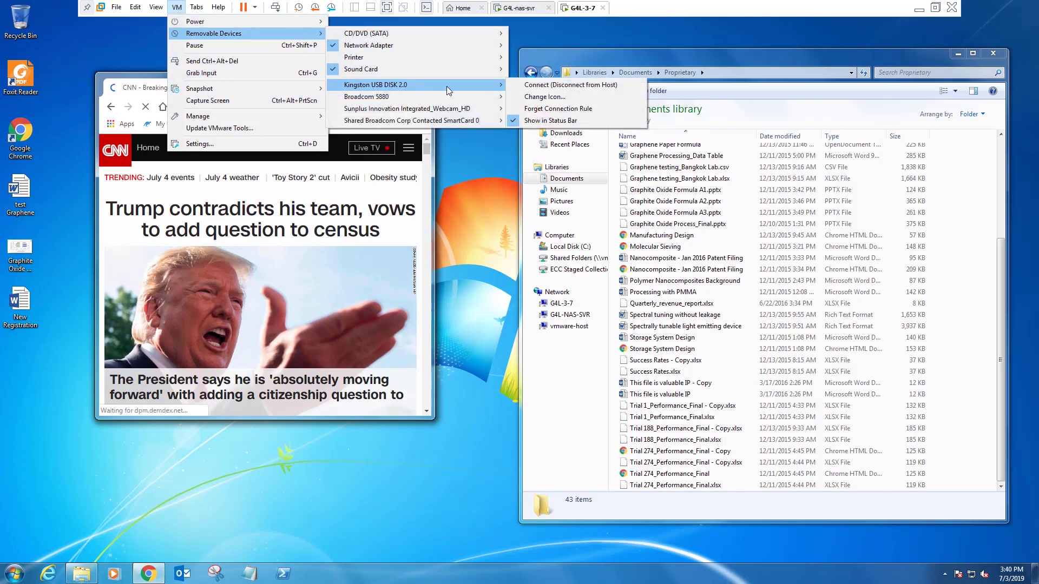
pyautogui.click(560, 85)
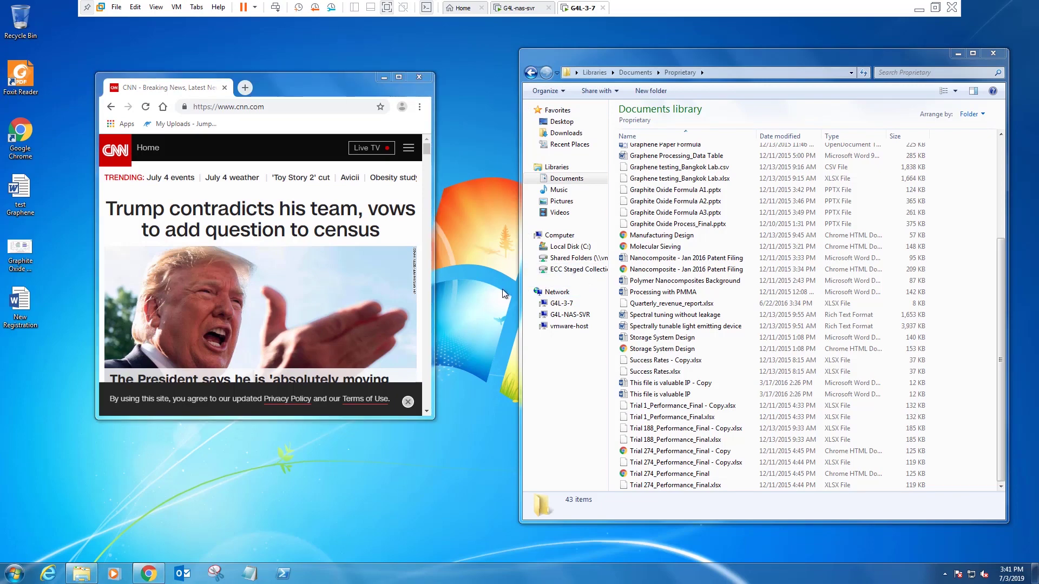
pyautogui.click(495, 214)
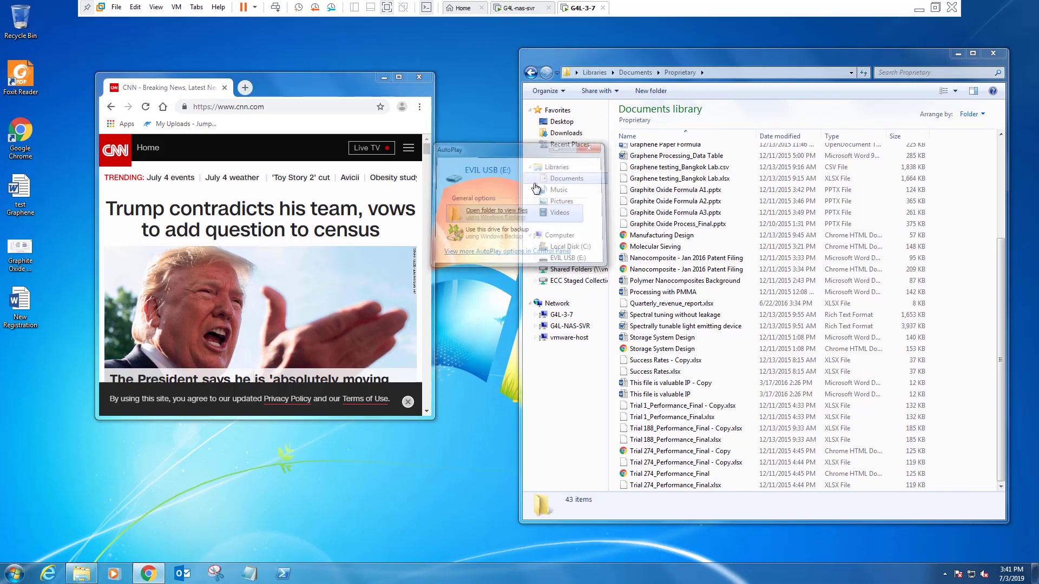
pyautogui.click(147, 107)
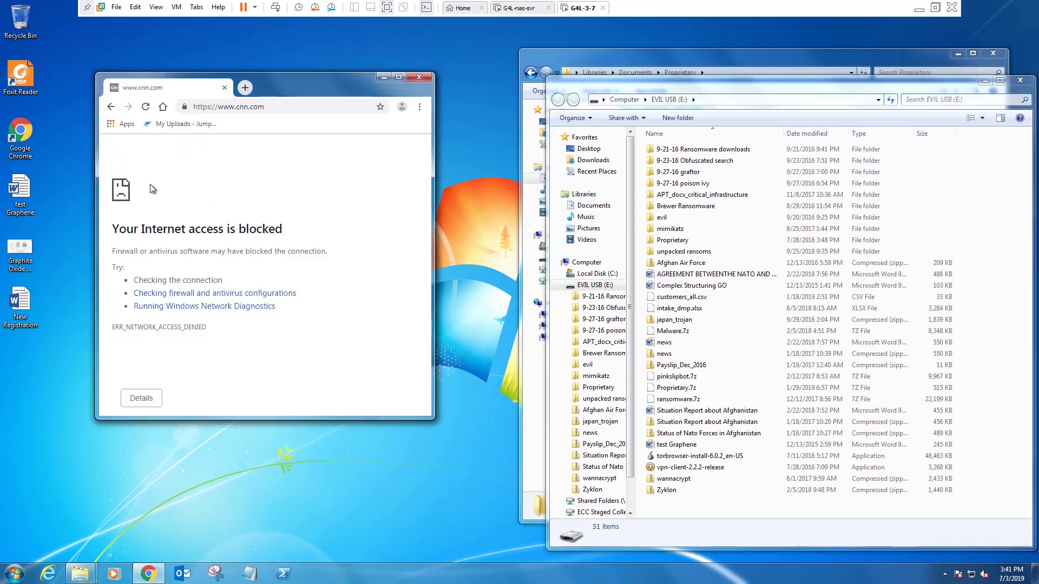
# Close the EVIL USB window, disconnect the Kingston USB DISK 2.0, and minimize VMware
pyautogui.moveTo(642, 83); pyautogui.dragTo(413, 86)
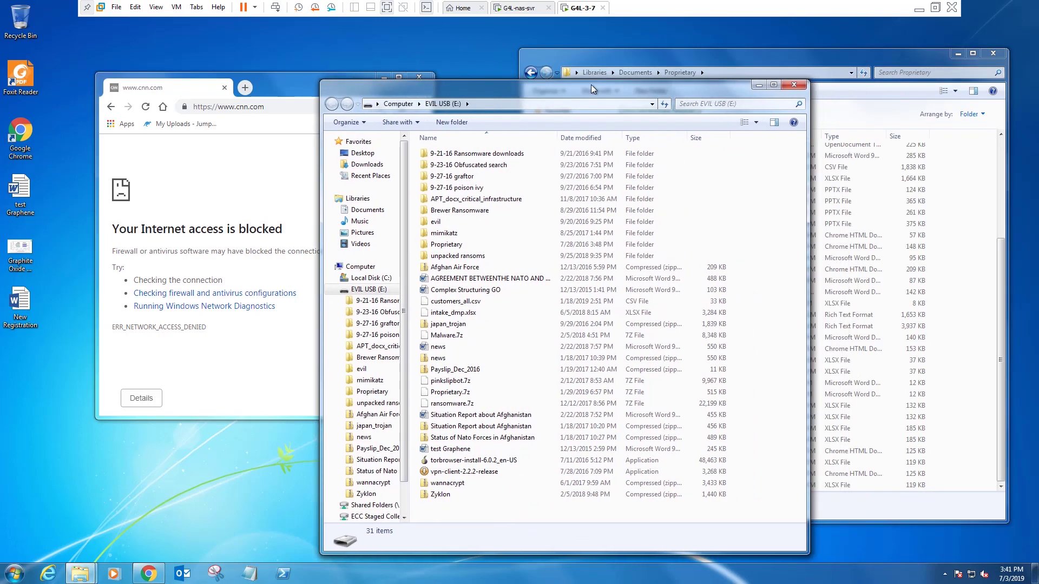
pyautogui.hotkey('alt', 'F4')
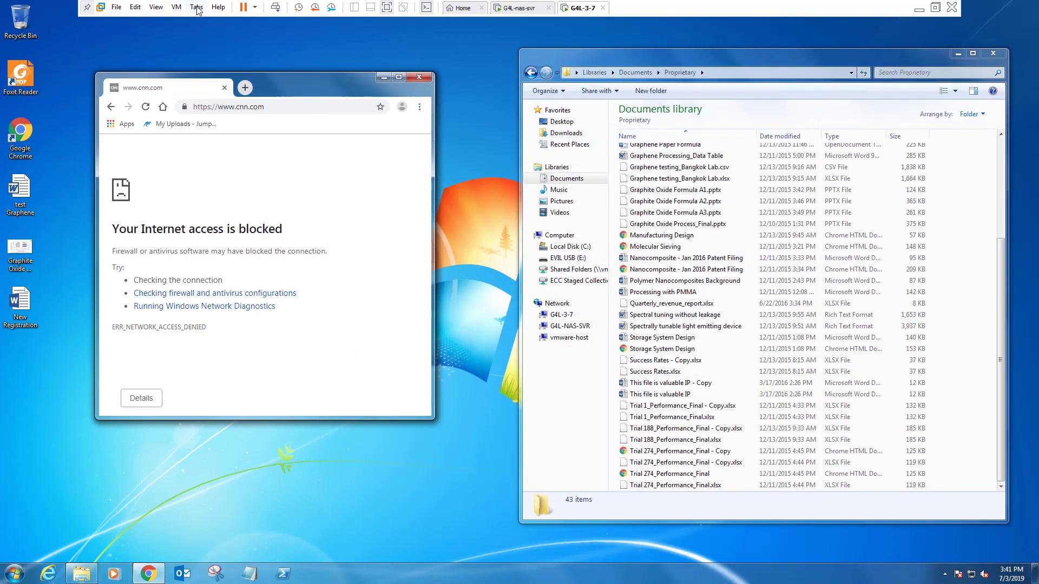
pyautogui.click(177, 7)
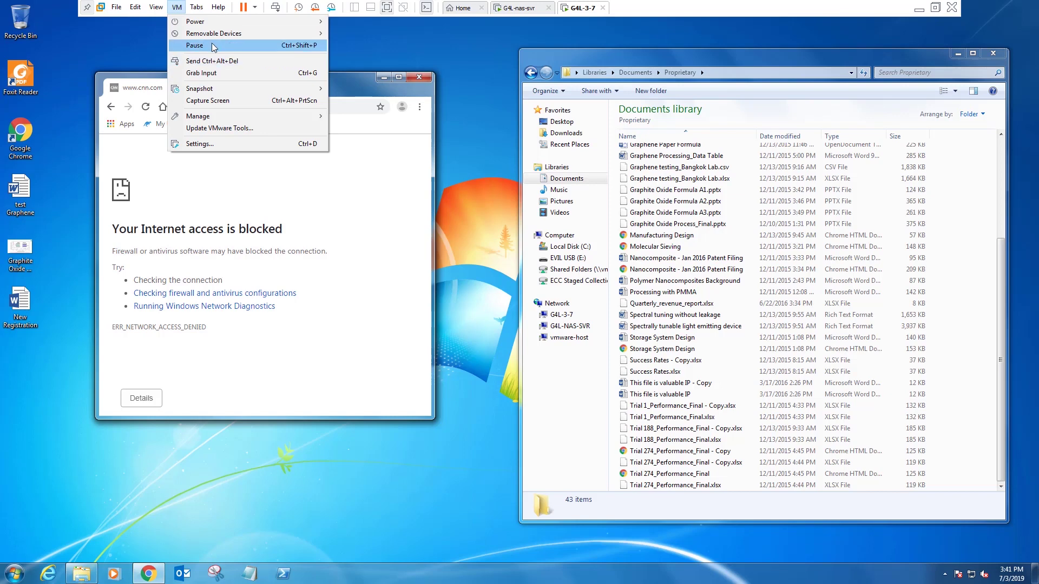
pyautogui.moveTo(217, 34)
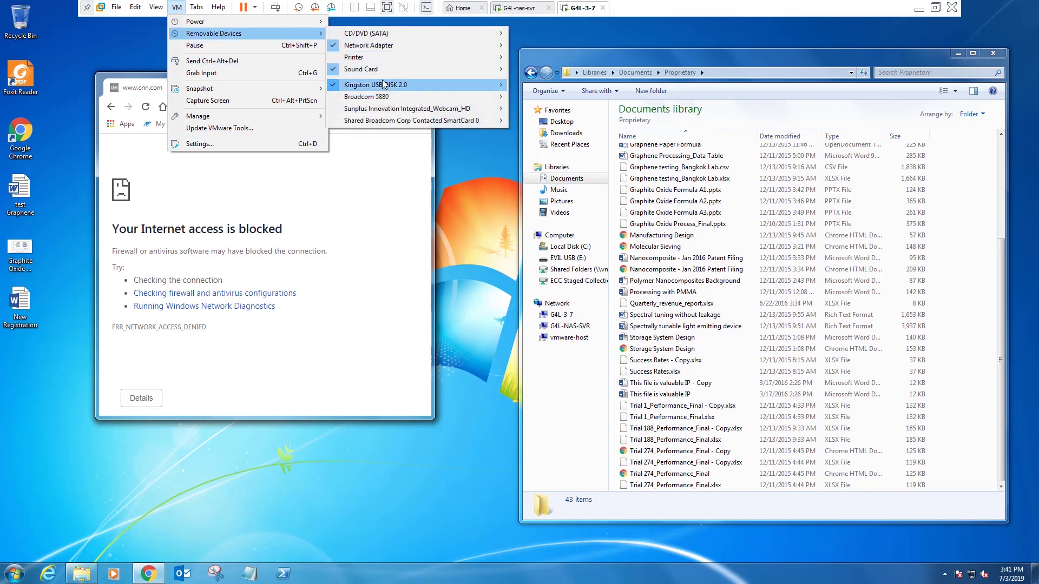
pyautogui.moveTo(386, 85)
pyautogui.click(537, 86)
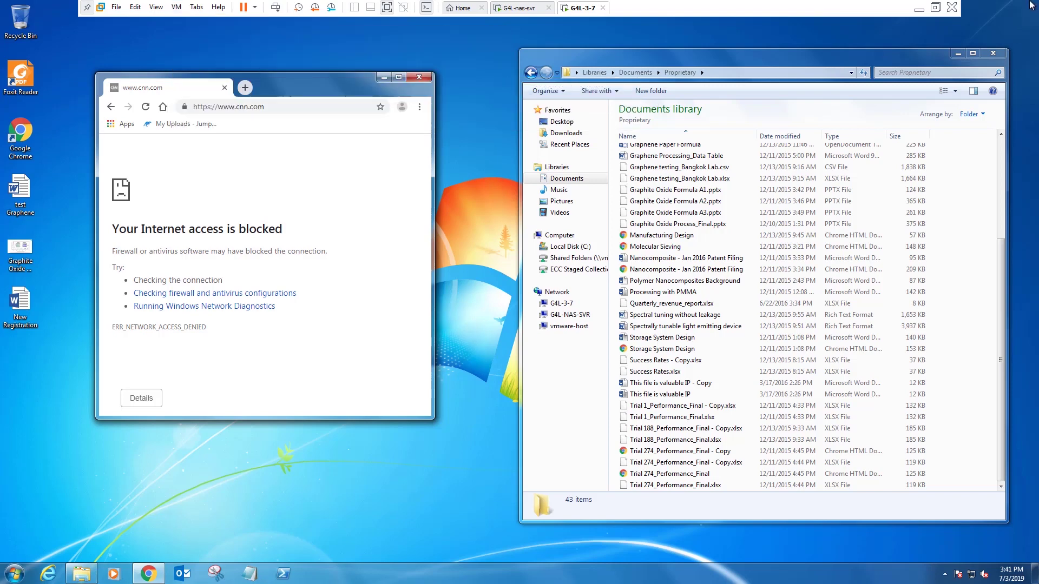
pyautogui.click(919, 9)
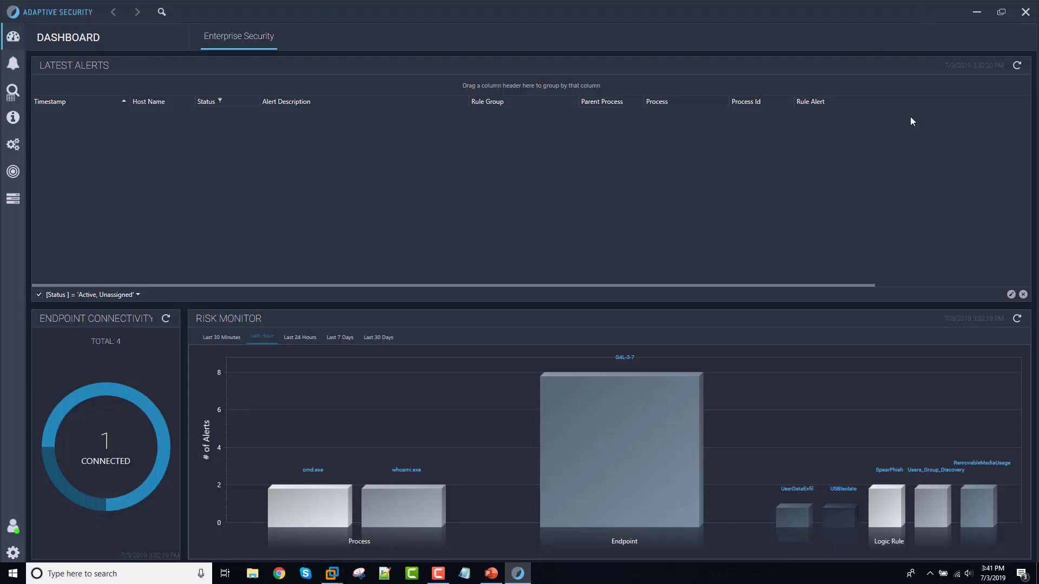
# Refresh Latest Alerts, widen Alert Description, and select the USBIsolate 'An unauthorized media device was inserted.' alert
pyautogui.click(1010, 68)
pyautogui.click(1000, 86)
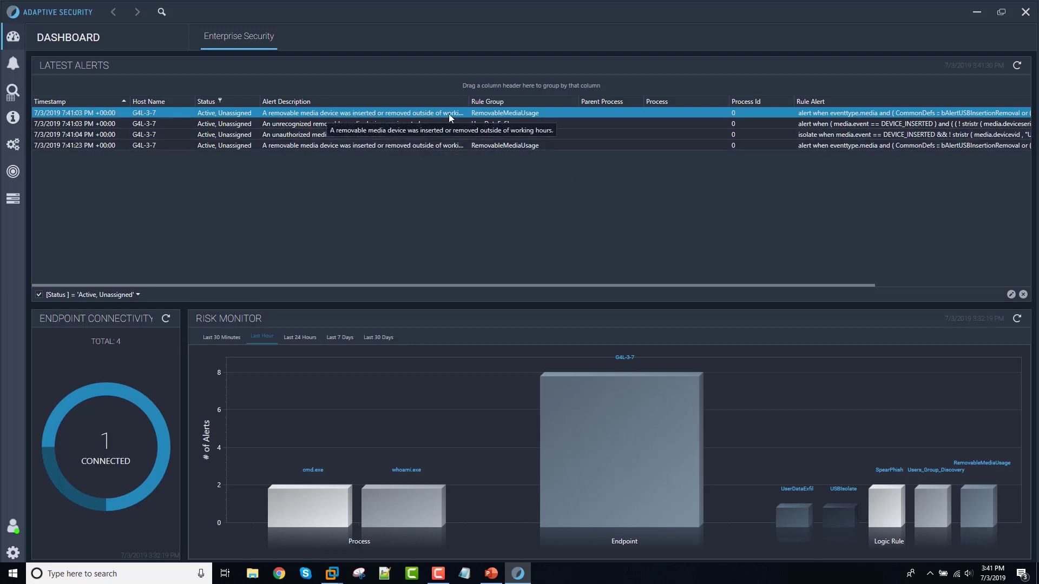
pyautogui.moveTo(468, 101); pyautogui.dragTo(520, 101)
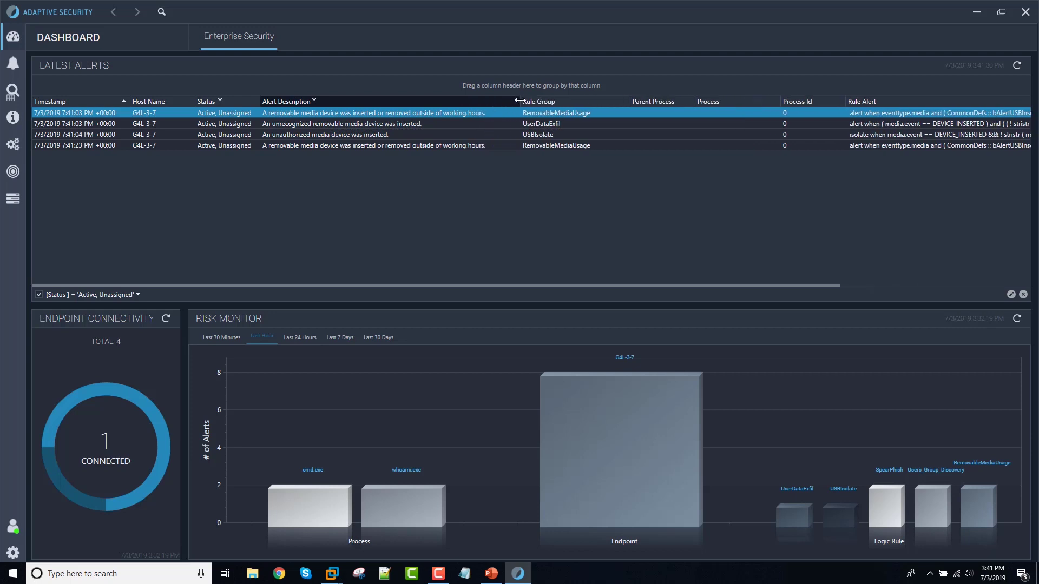
pyautogui.click(485, 122)
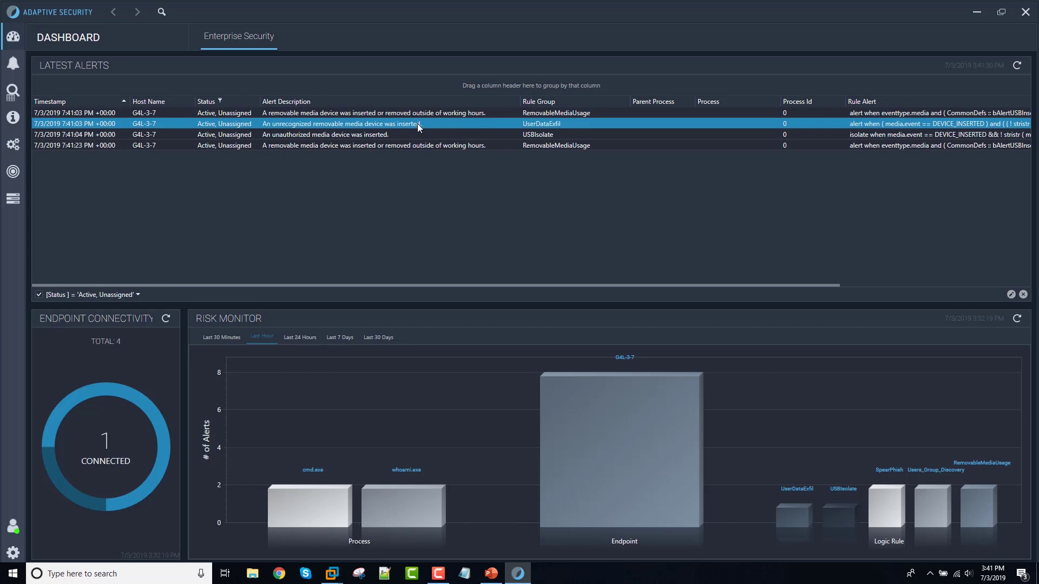
pyautogui.click(409, 136)
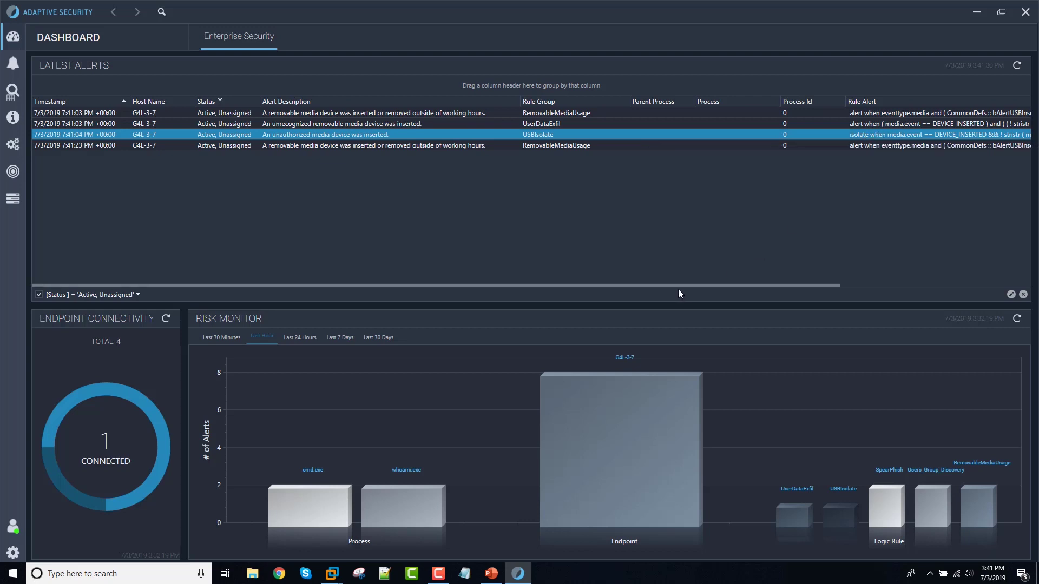
# Disable network isolation for G4L-3-7 via the alert's Respond > Network Isolation > Disable
pyautogui.moveTo(673, 284); pyautogui.dragTo(928, 283)
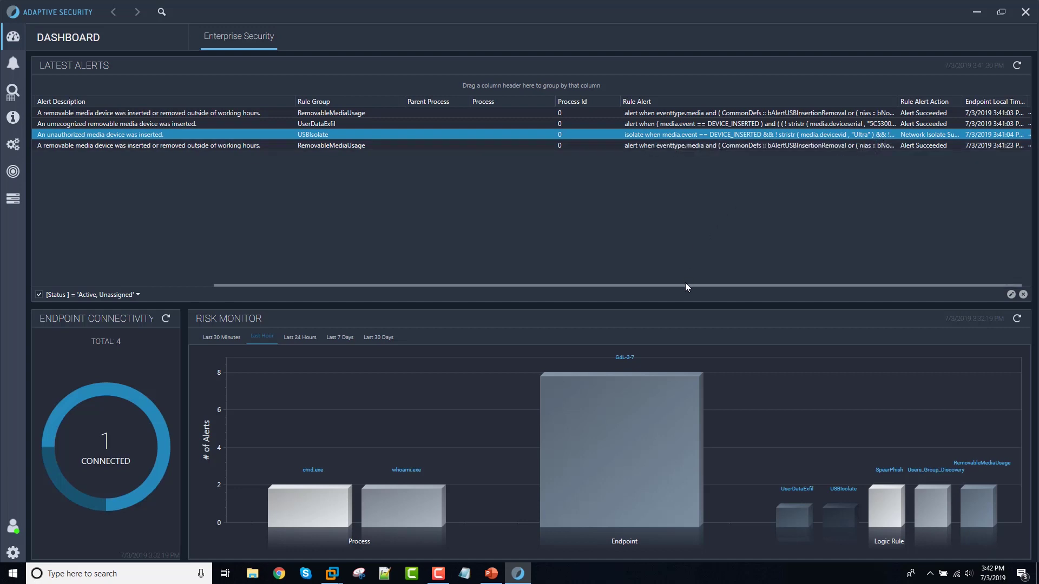
pyautogui.moveTo(685, 283); pyautogui.dragTo(459, 274)
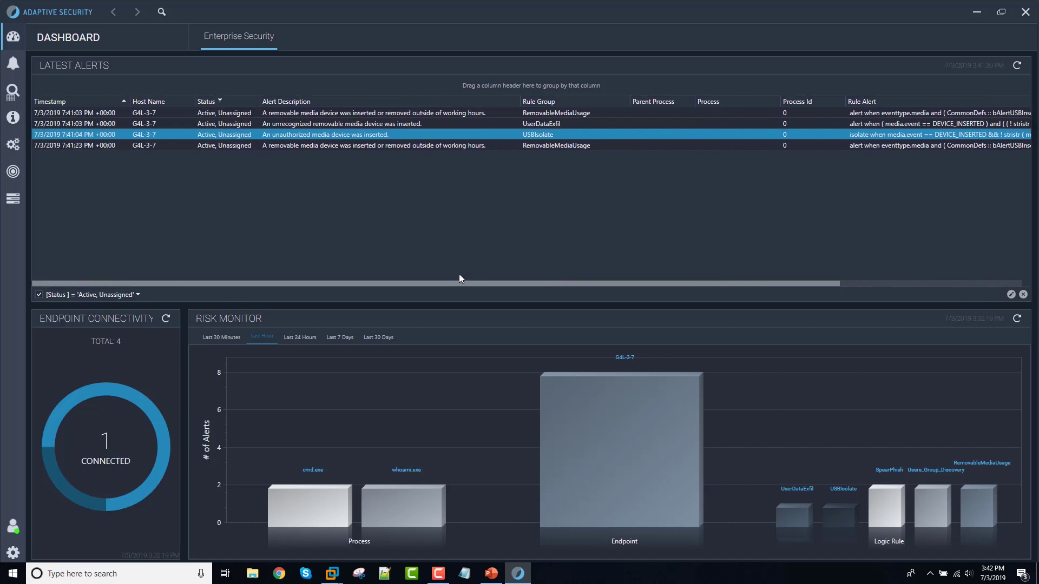
pyautogui.rightClick(300, 135)
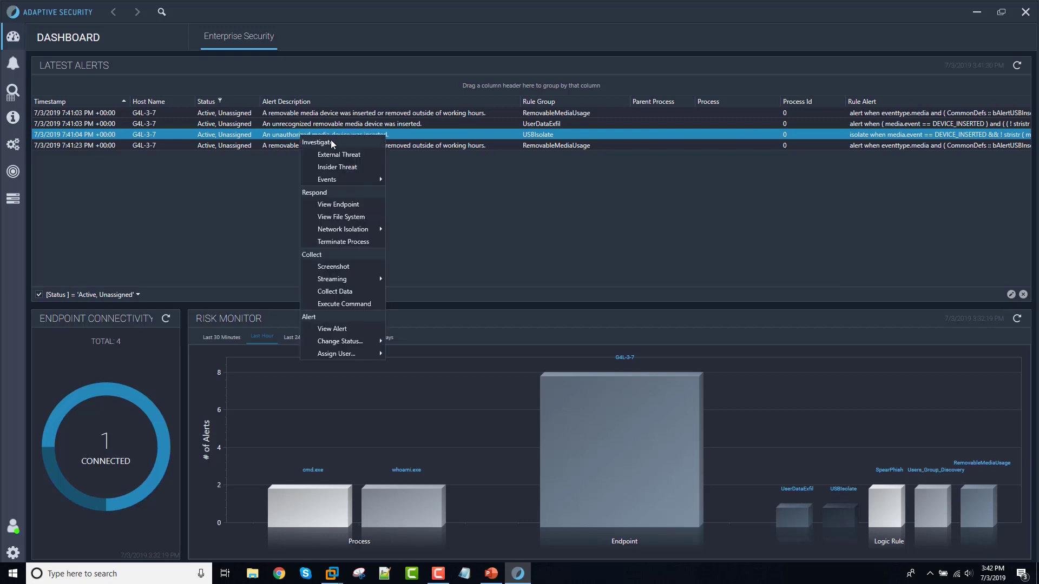
pyautogui.moveTo(375, 230)
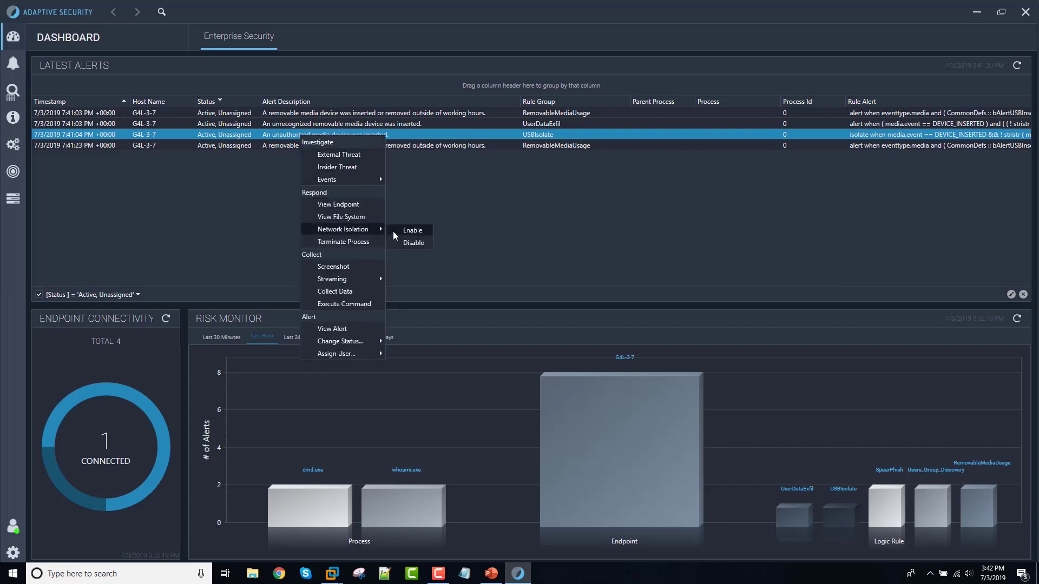
pyautogui.click(398, 243)
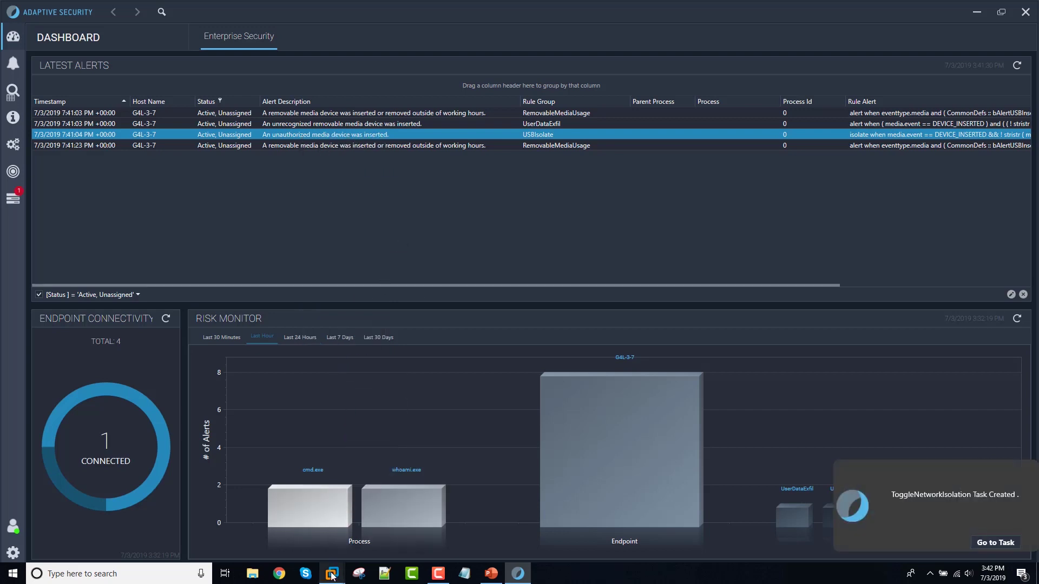
# Return to the G4L-3-7 VM, reload Chrome until CNN loads, and move the Explorer window up-left
pyautogui.moveTo(332, 576)
pyautogui.click(446, 511)
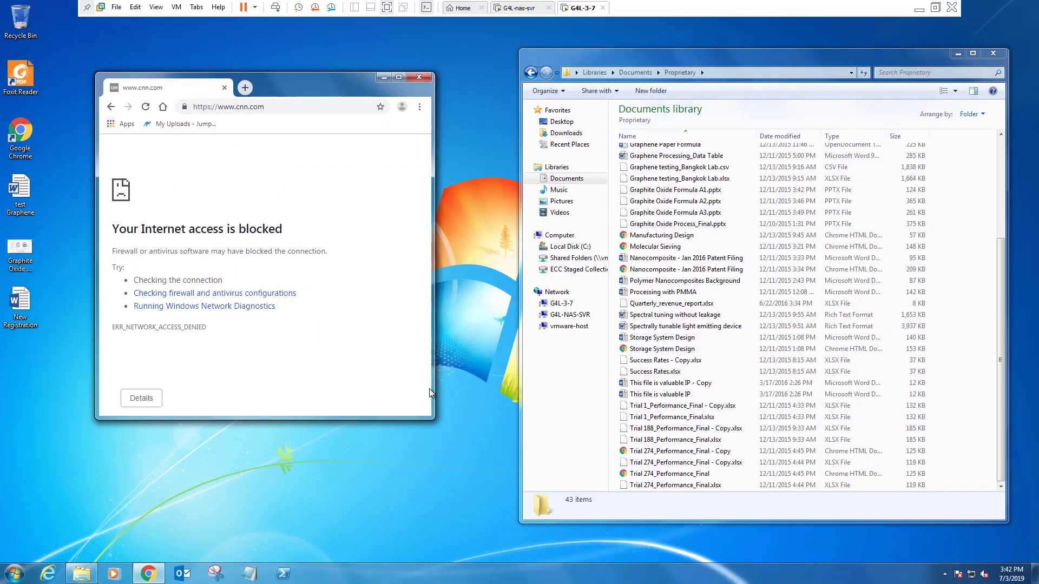
pyautogui.click(146, 108)
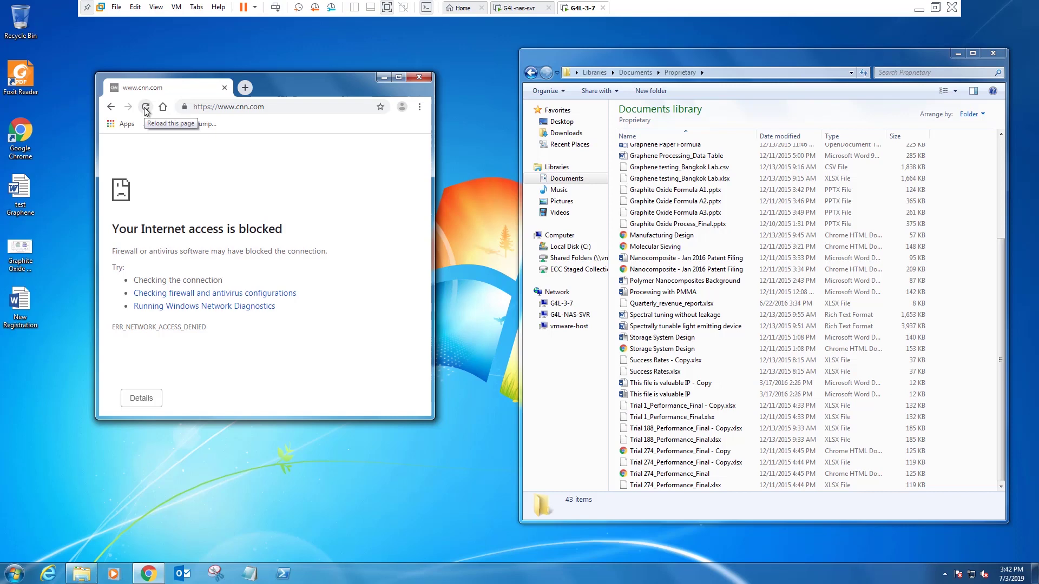
pyautogui.click(146, 107)
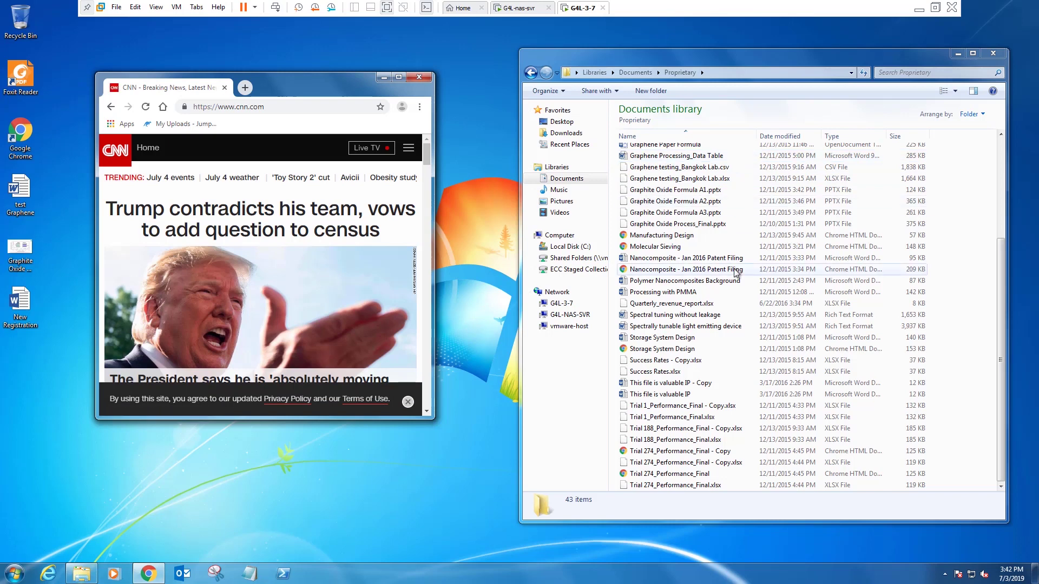
pyautogui.moveTo(646, 55); pyautogui.dragTo(607, 44)
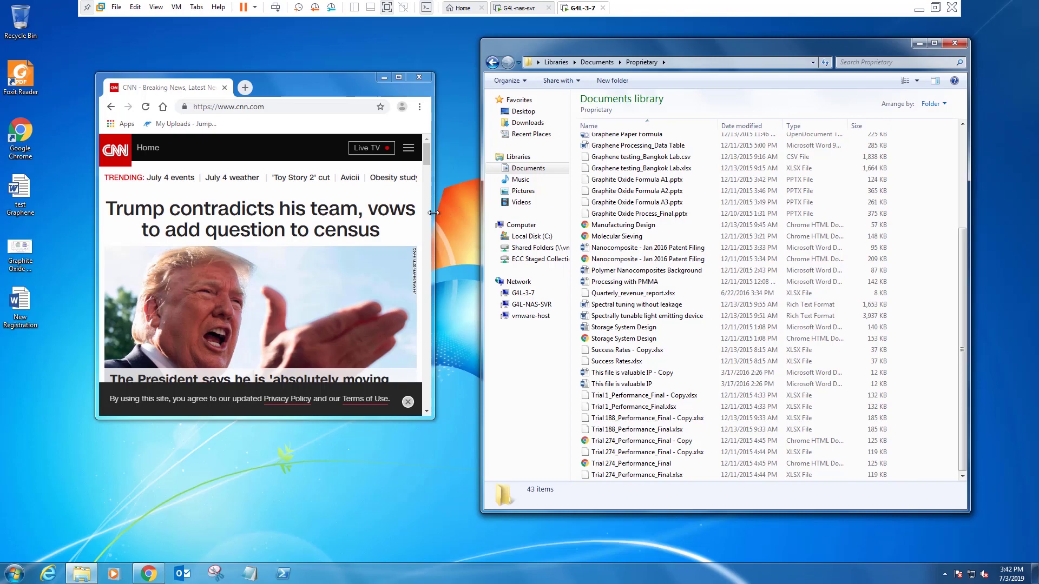
# Widen Chrome, open the Jumpshare My Uploads page, and select the eight Trial files
pyautogui.moveTo(435, 213); pyautogui.dragTo(486, 216)
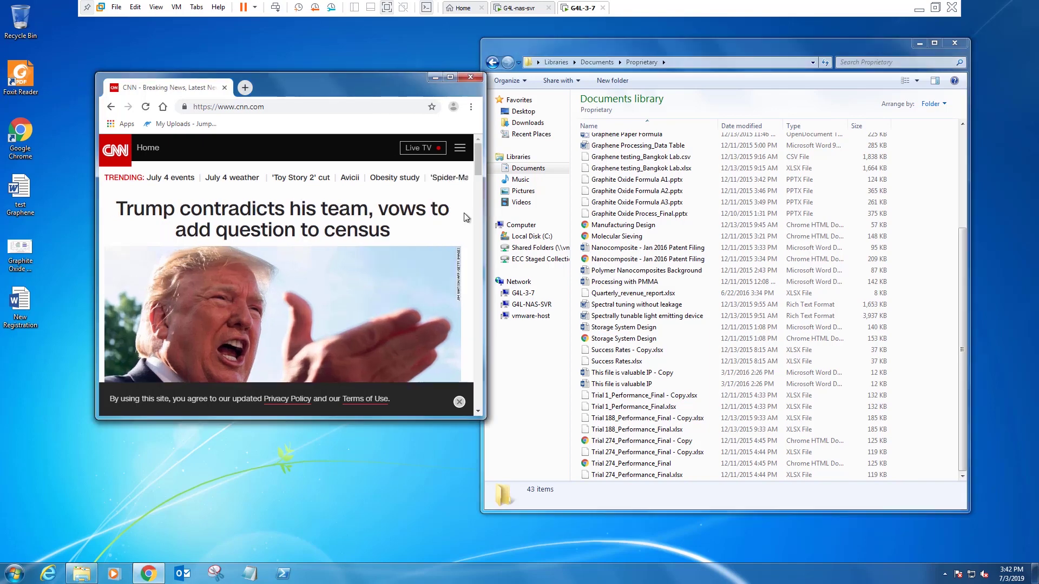
pyautogui.click(186, 127)
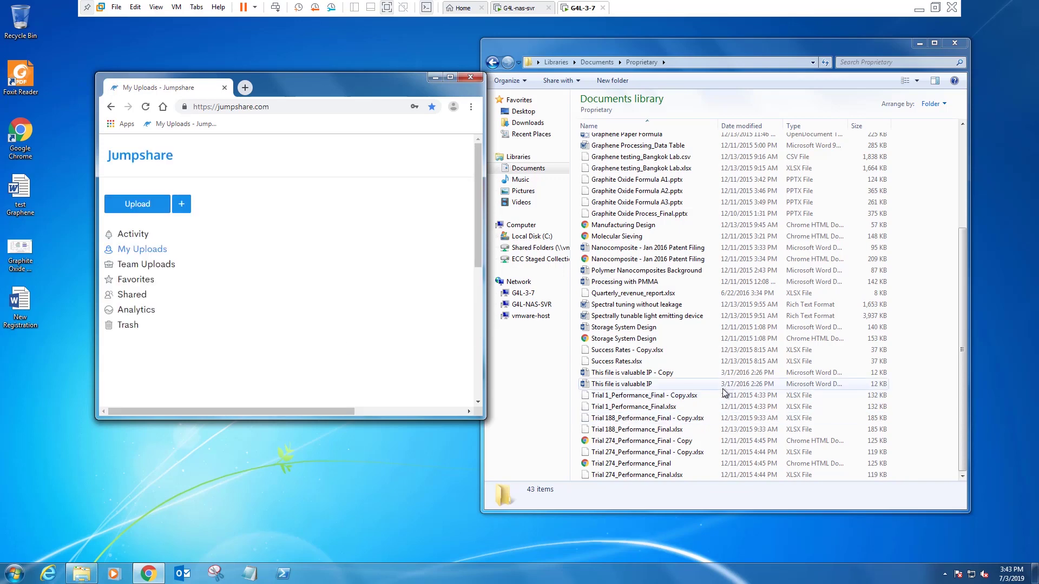
pyautogui.click(661, 398)
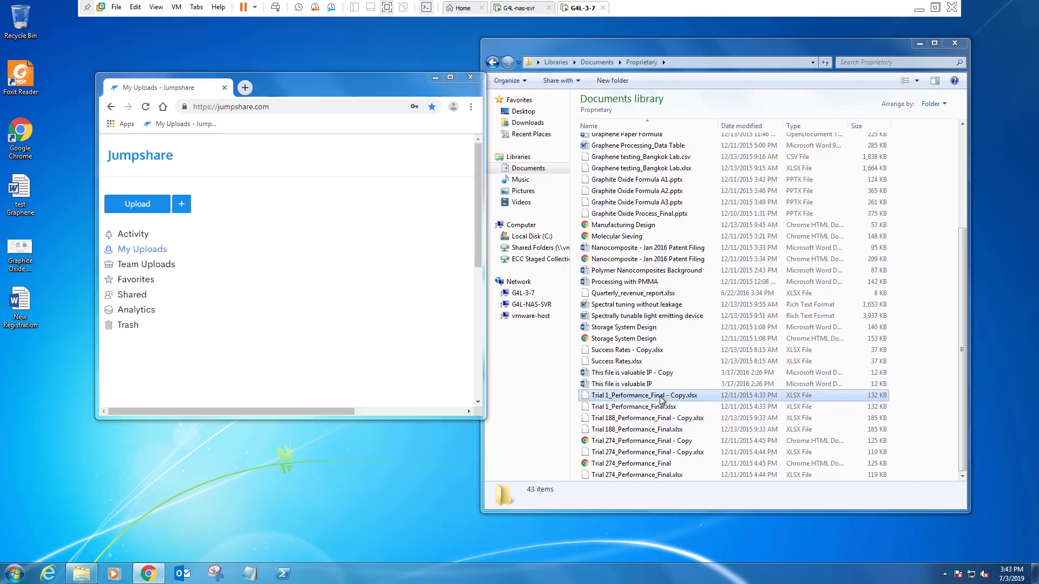
pyautogui.keyDown('shift'); pyautogui.click(653, 475); pyautogui.keyUp('shift')
# Compress the Trial files into Proprietary.7z with 7-Zip and drag it onto Jumpshare
pyautogui.rightClick(653, 475)
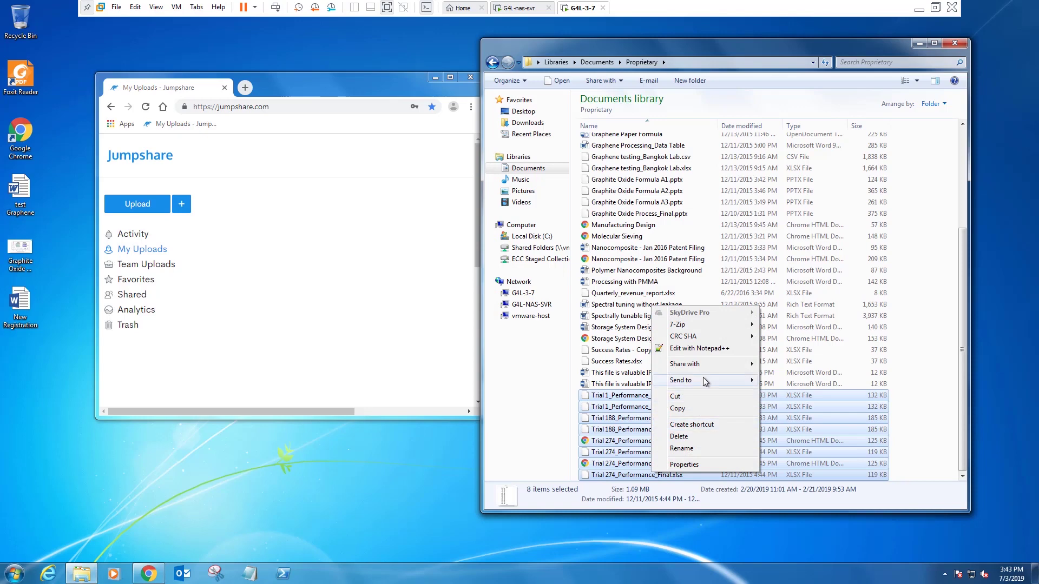
pyautogui.moveTo(702, 379)
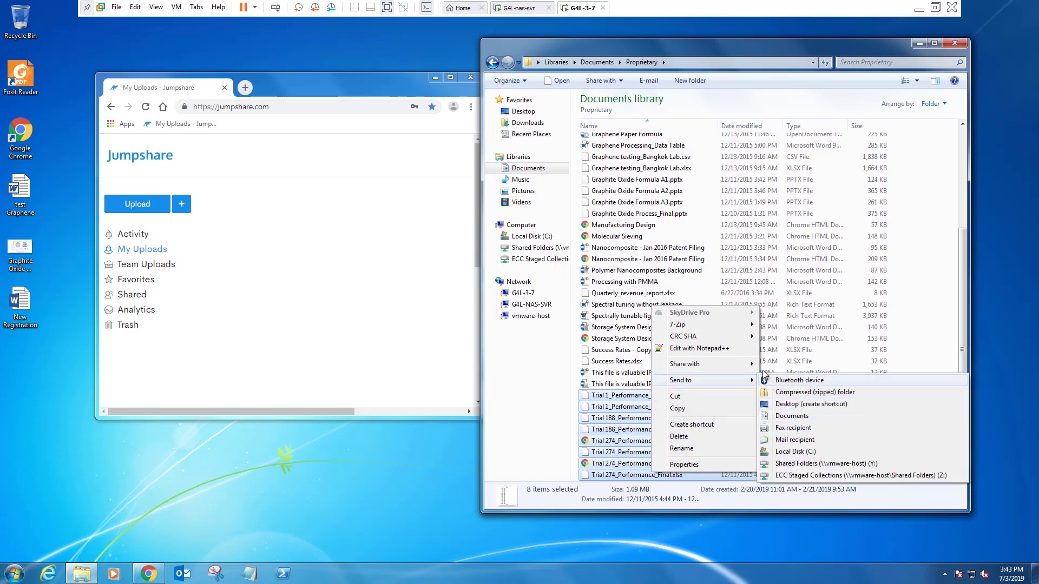
pyautogui.moveTo(754, 331)
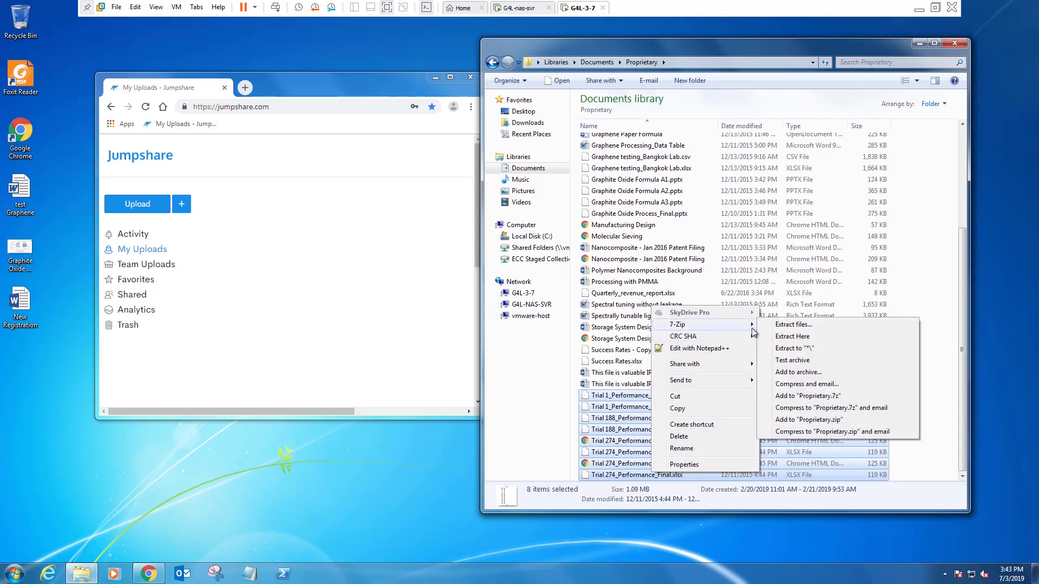
pyautogui.click(803, 396)
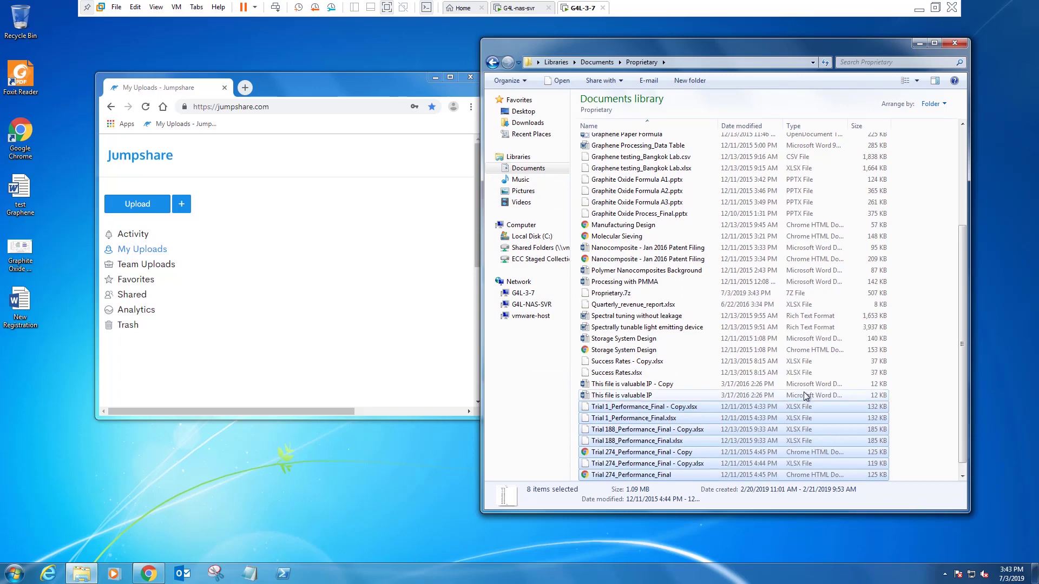
pyautogui.moveTo(610, 292); pyautogui.dragTo(367, 252)
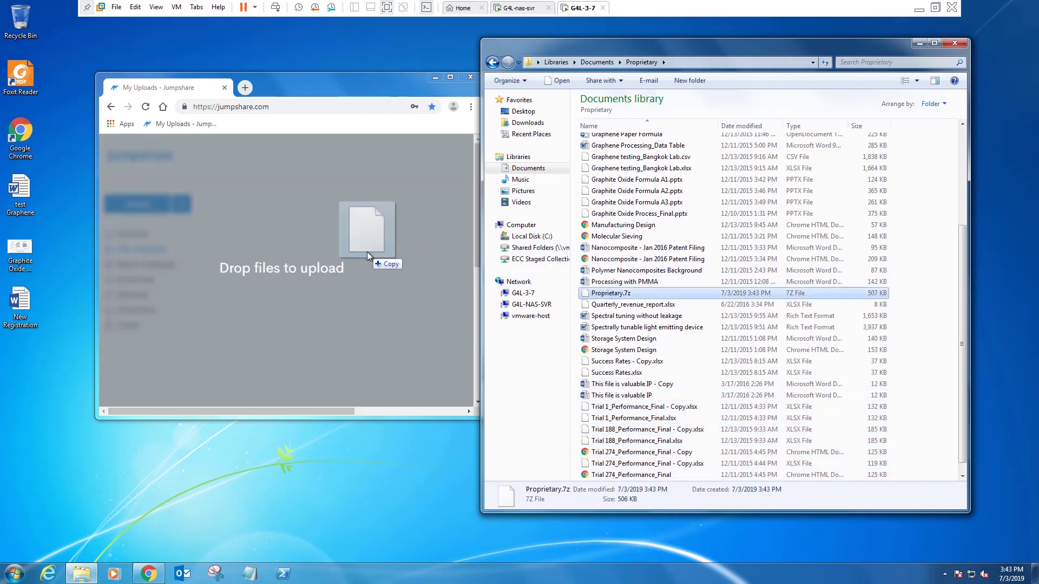
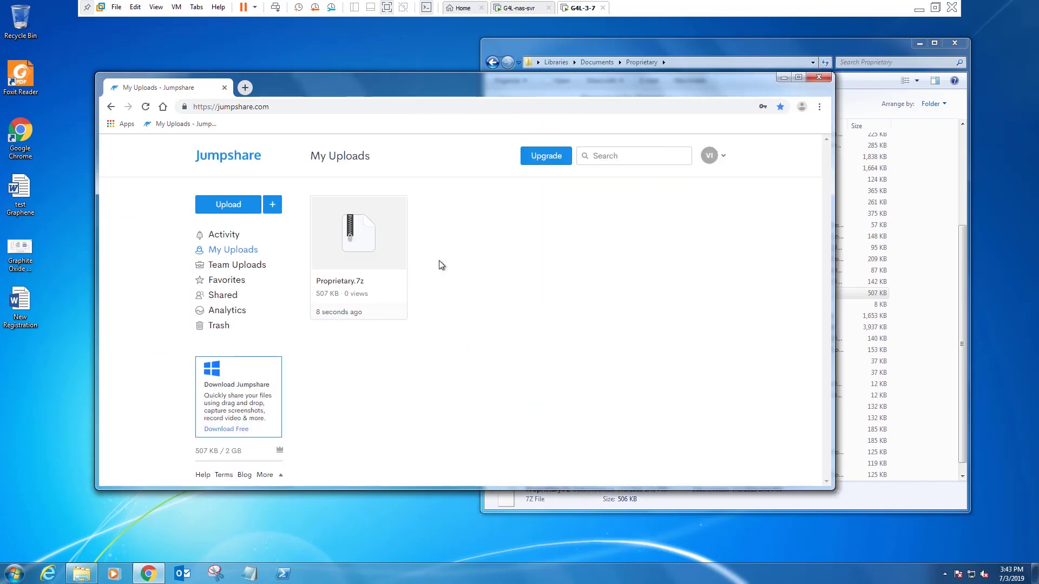
# Minimize the VMware virtual machine to return to the host's Adaptive Security alerts dashboard
pyautogui.click(919, 10)
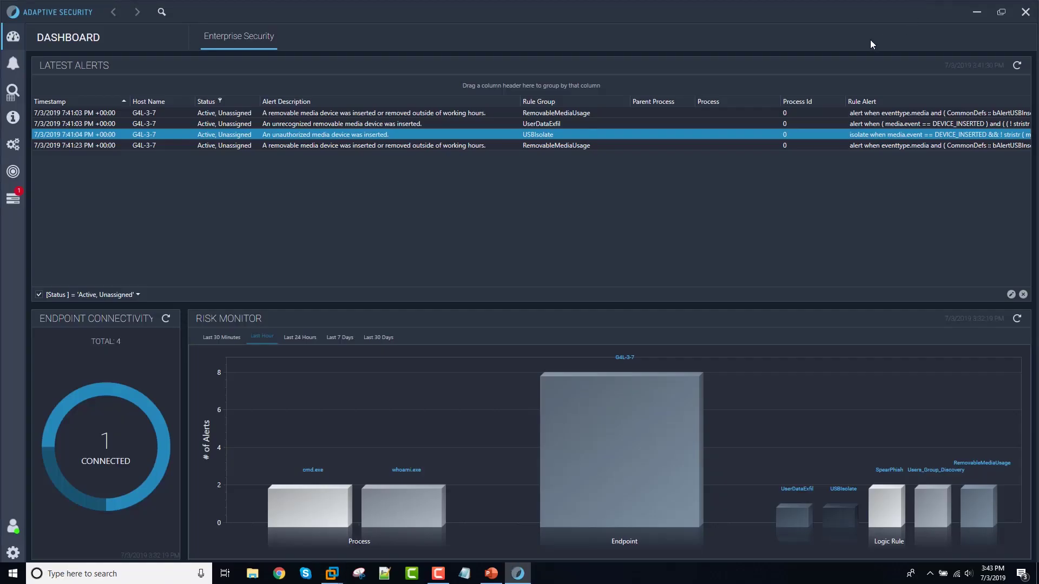
# Refresh the latest alerts and review the jumpshare.com visit, screenshotting and spearphish alerts
pyautogui.click(1017, 65)
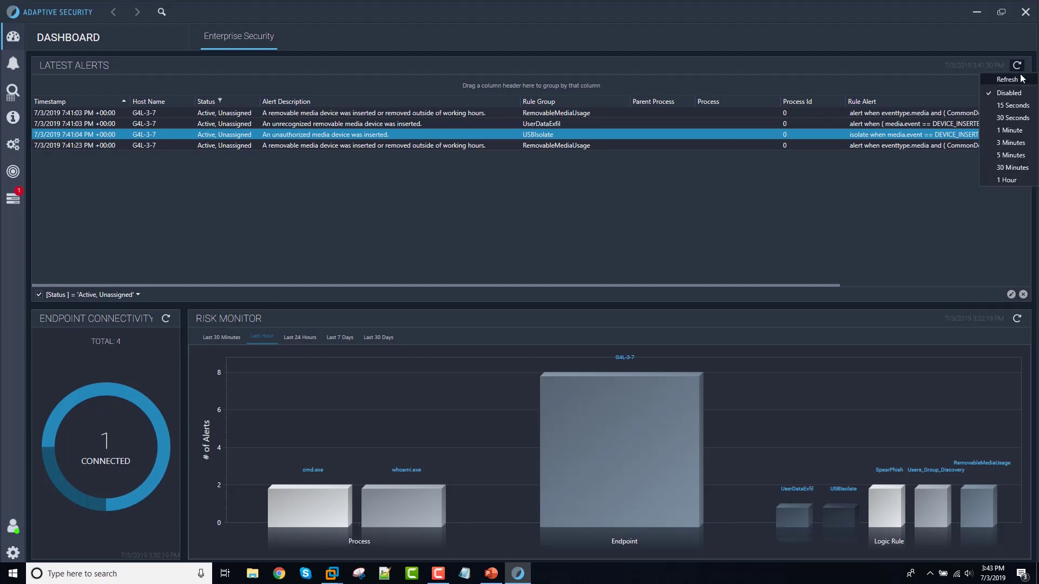
pyautogui.click(1021, 80)
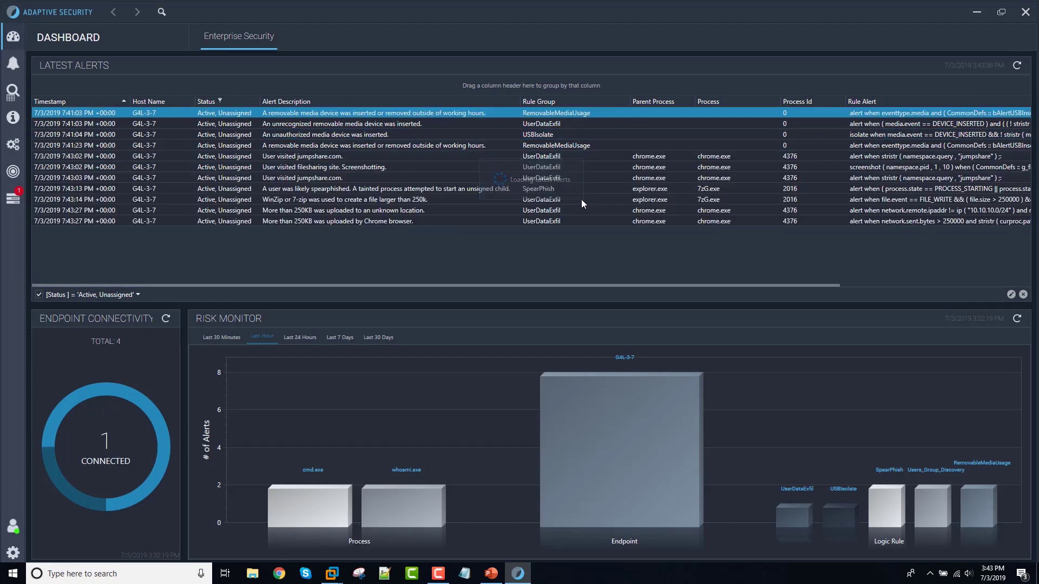
pyautogui.click(582, 160)
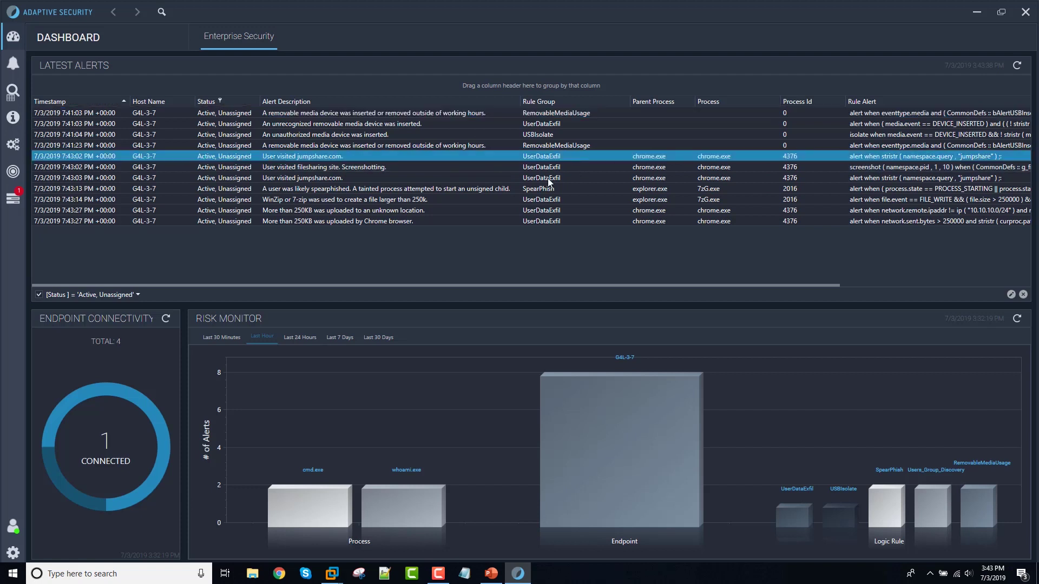
pyautogui.click(324, 169)
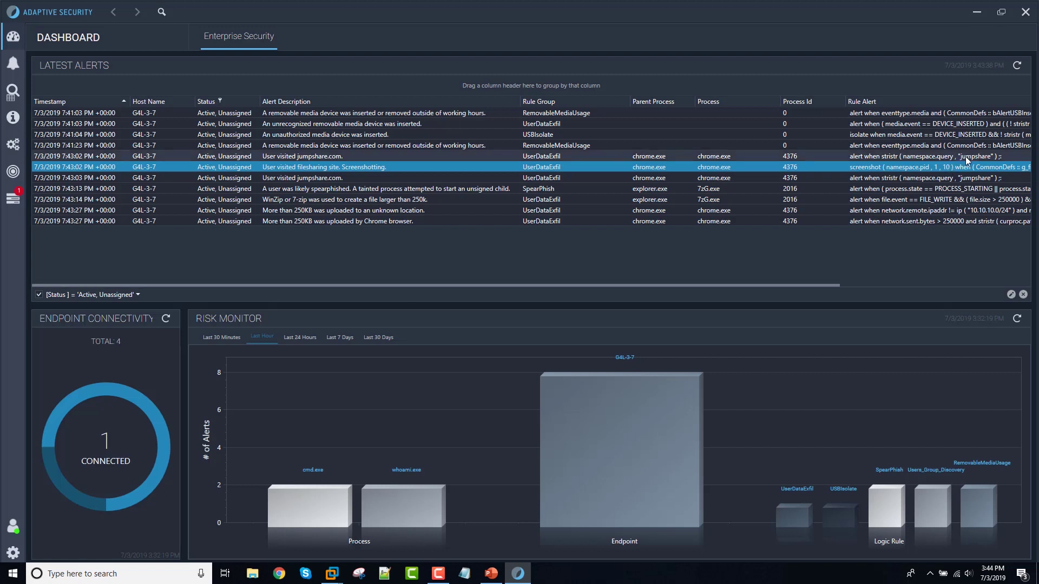
pyautogui.click(566, 179)
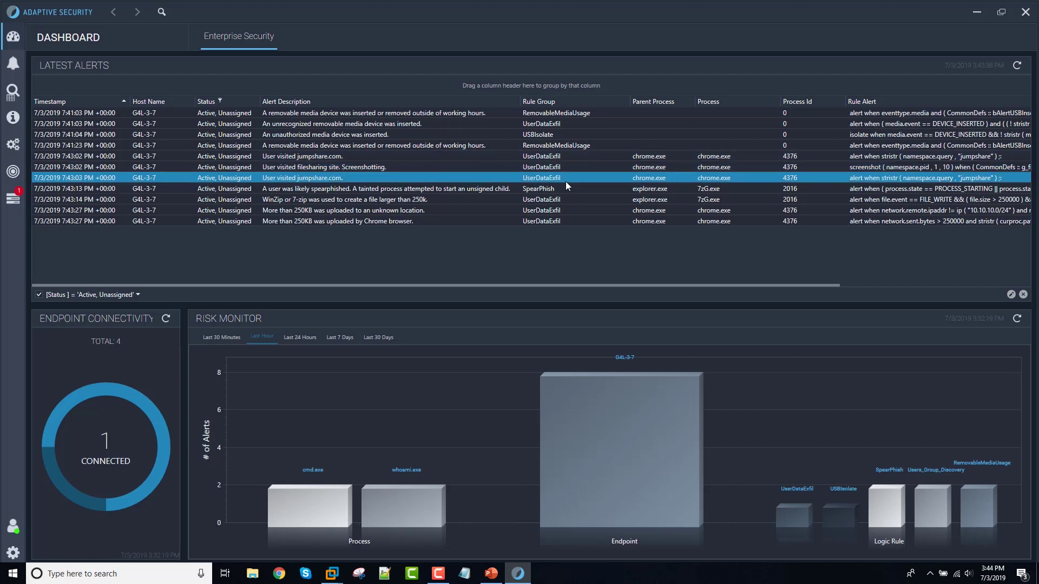
pyautogui.click(484, 188)
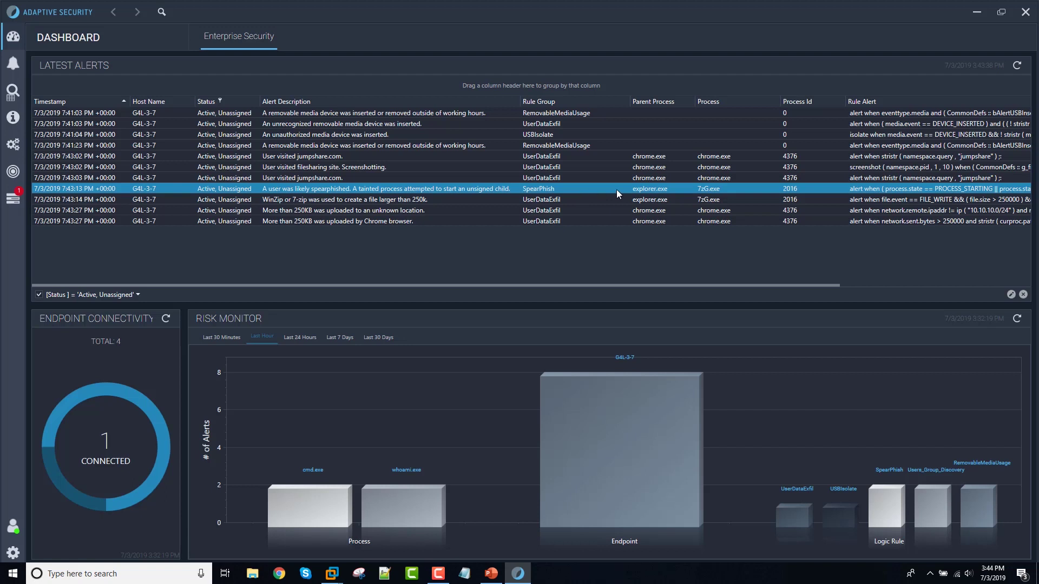
# Review the 7-Zip archiving and Chrome upload alerts, then bring up the 7-Zip alert's actions
pyautogui.click(704, 199)
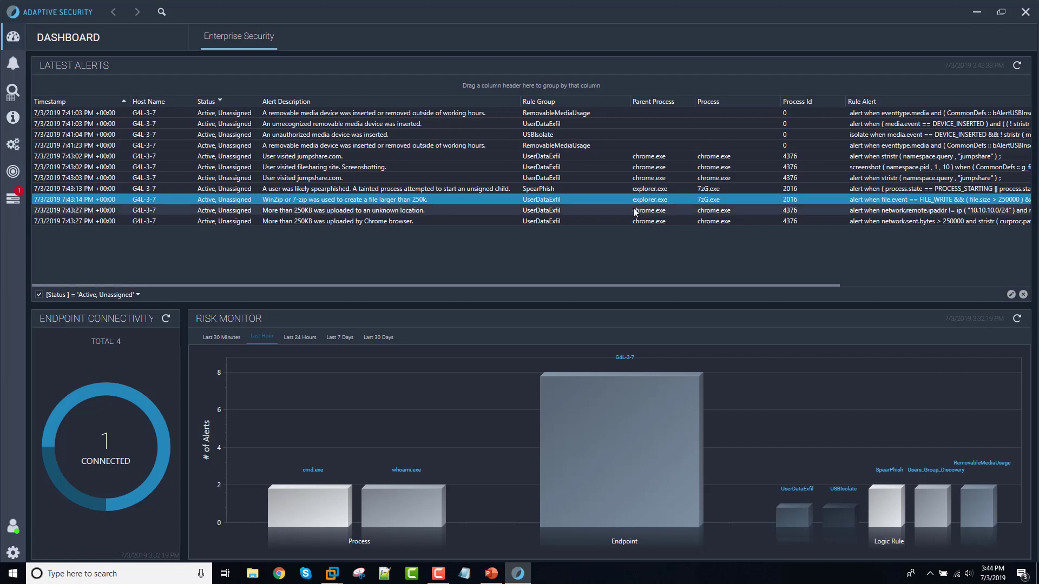
pyautogui.click(298, 212)
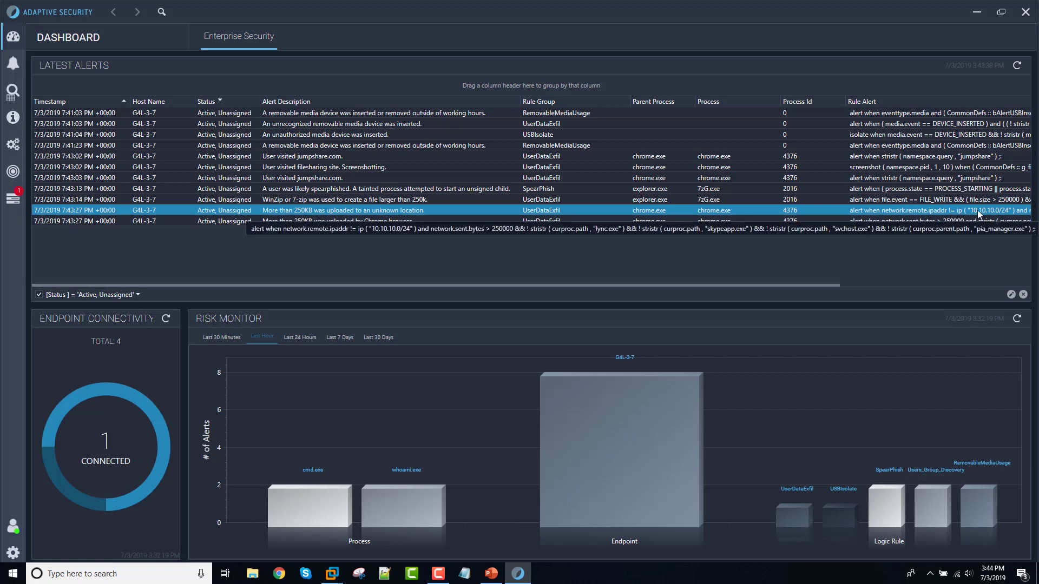
pyautogui.click(997, 218)
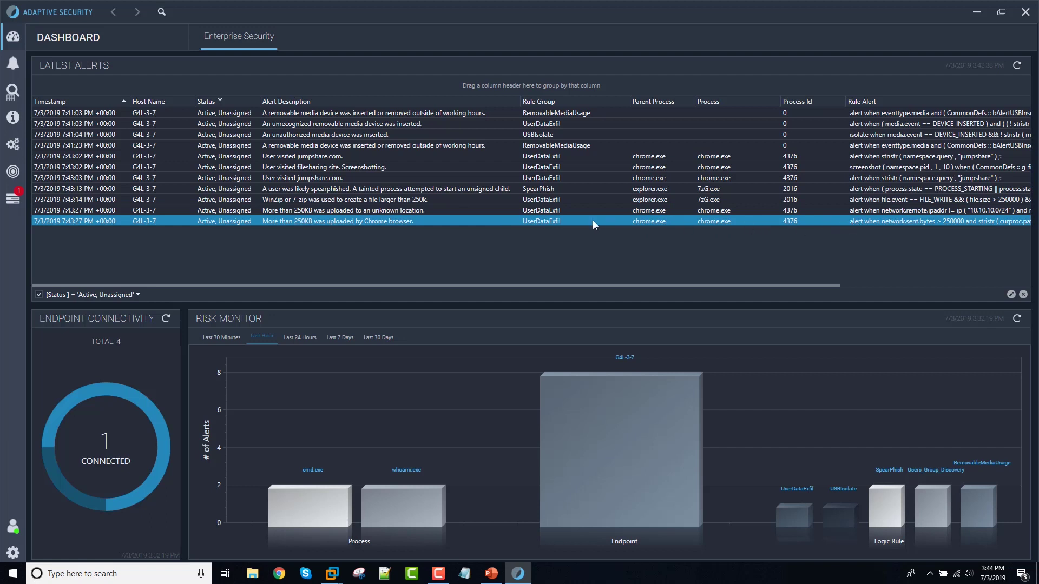
pyautogui.click(542, 210)
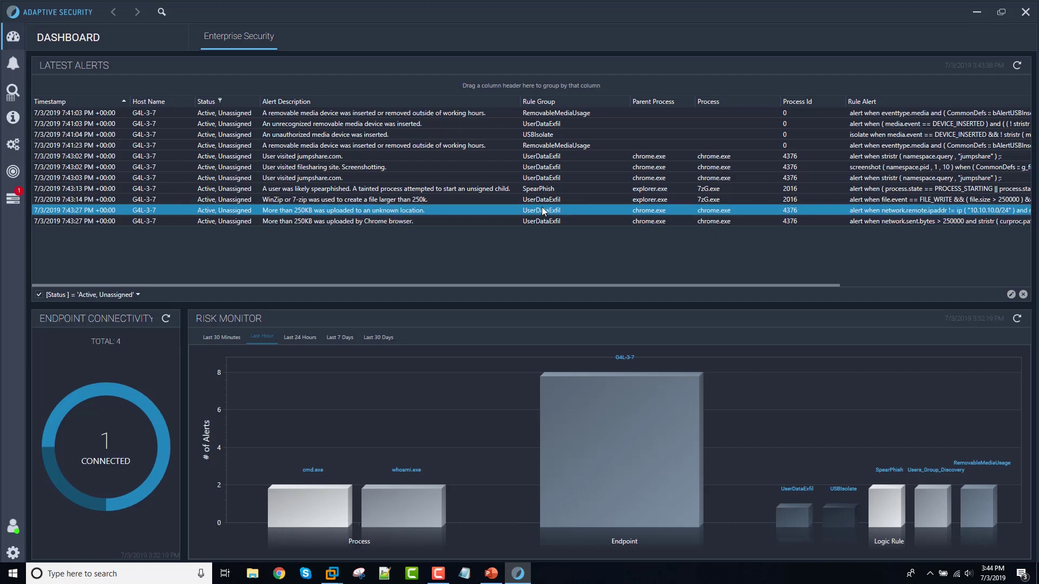
pyautogui.click(509, 200)
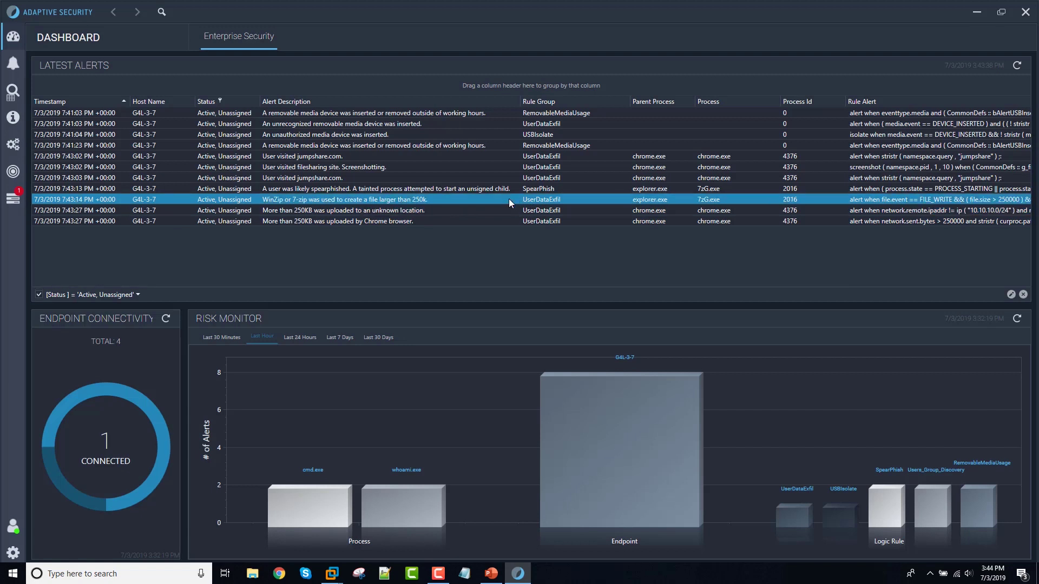
pyautogui.rightClick(509, 200)
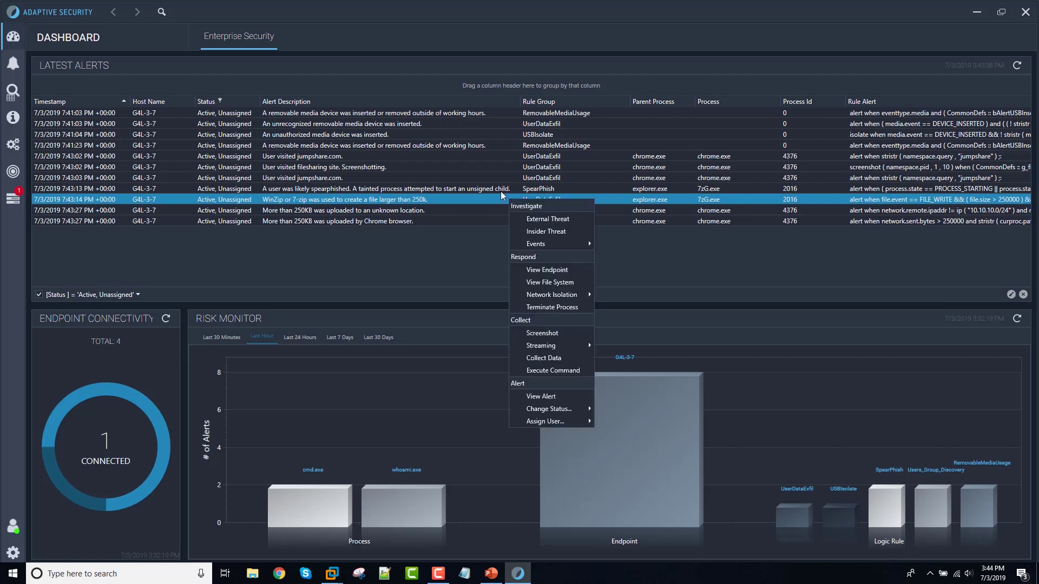
# Investigate the 7-Zip alert's file events, showing 7zG.exe wrote Proprietary.7z (518668 bytes)
pyautogui.moveTo(536, 241)
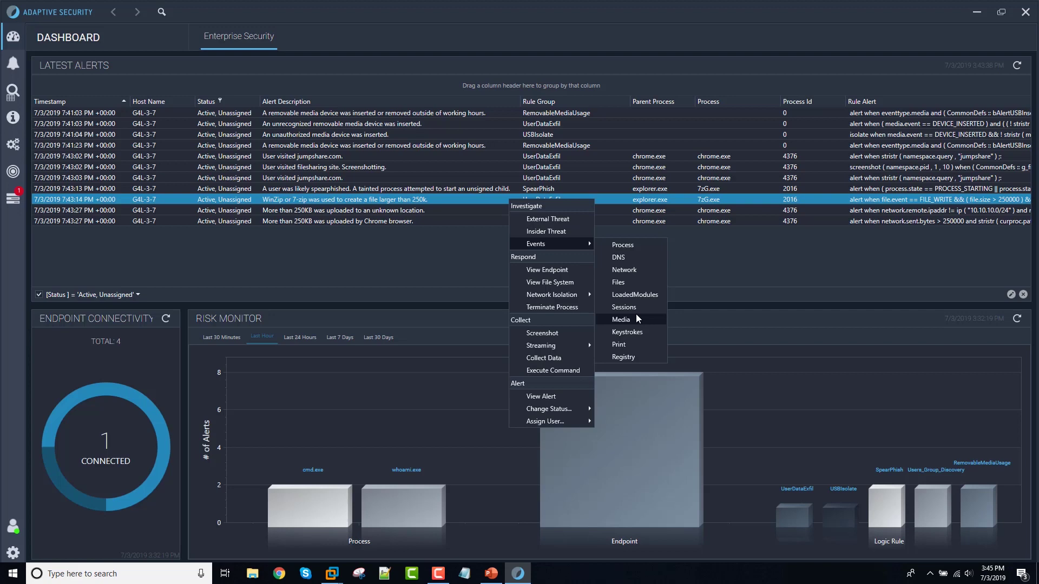
pyautogui.click(647, 282)
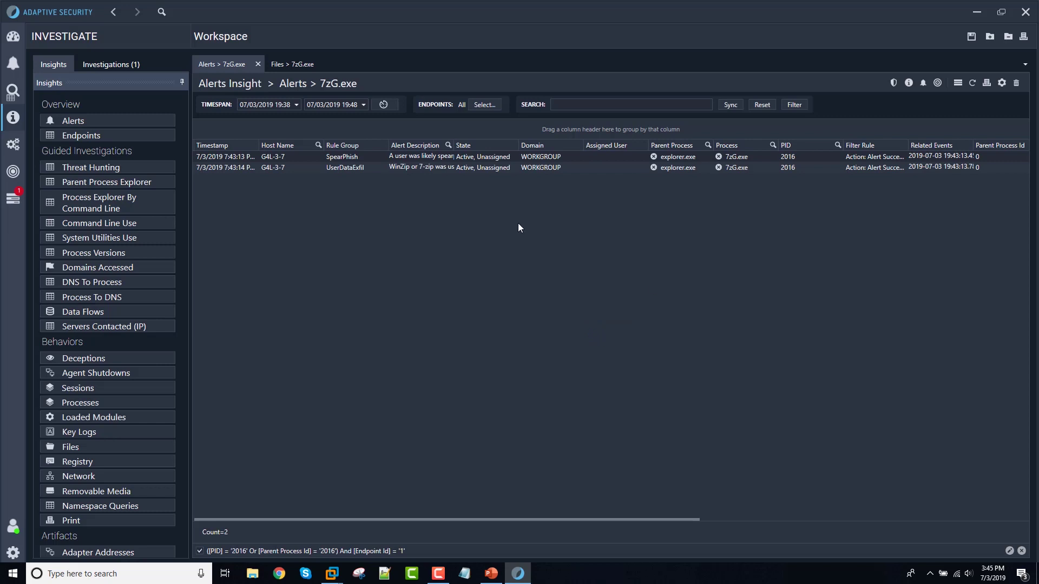
pyautogui.click(287, 65)
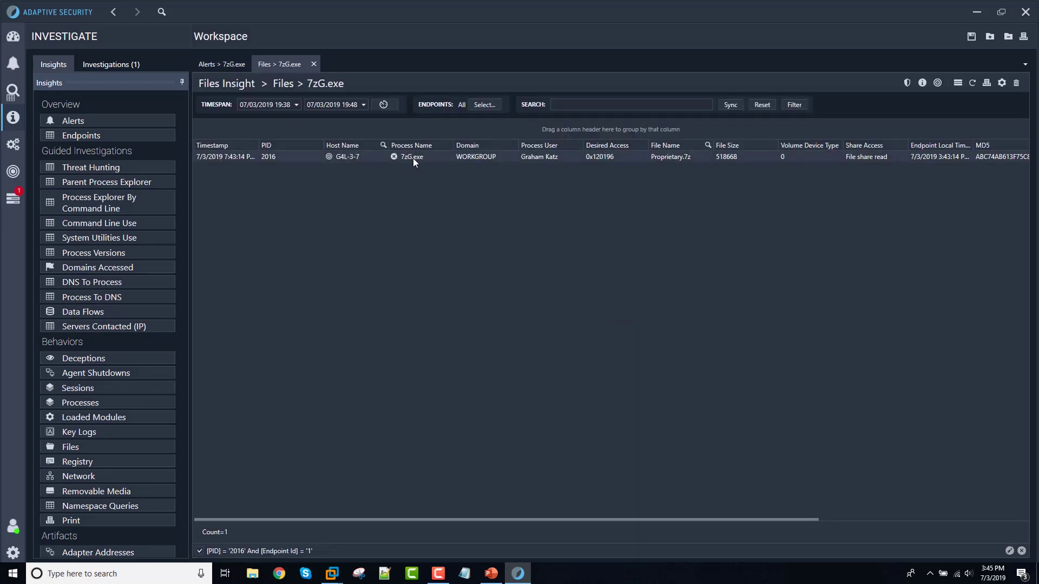
pyautogui.rightClick(666, 156)
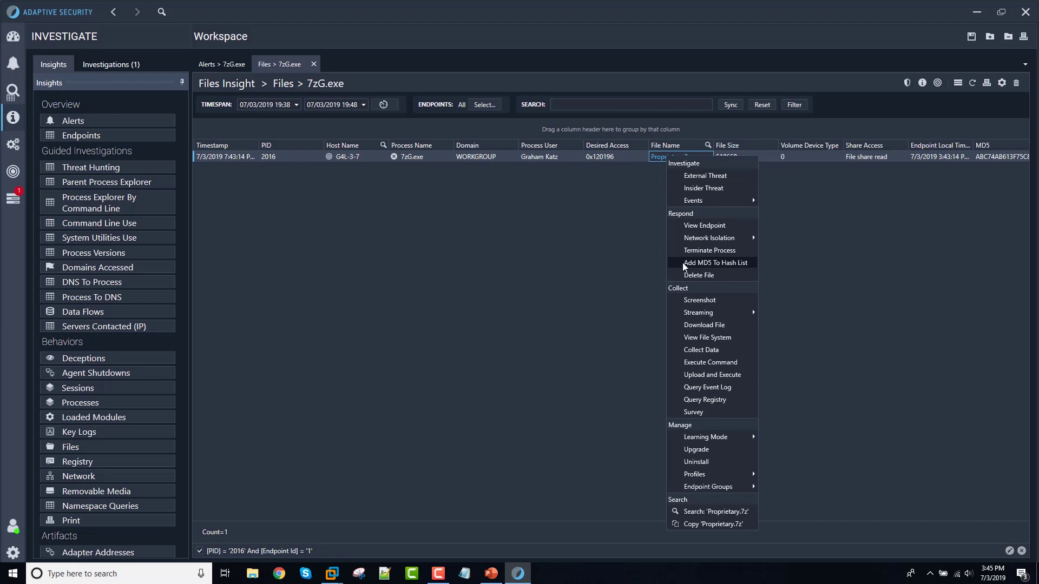
# Request a download of Proprietary.7z from the endpoint and close the Download File window
pyautogui.click(710, 325)
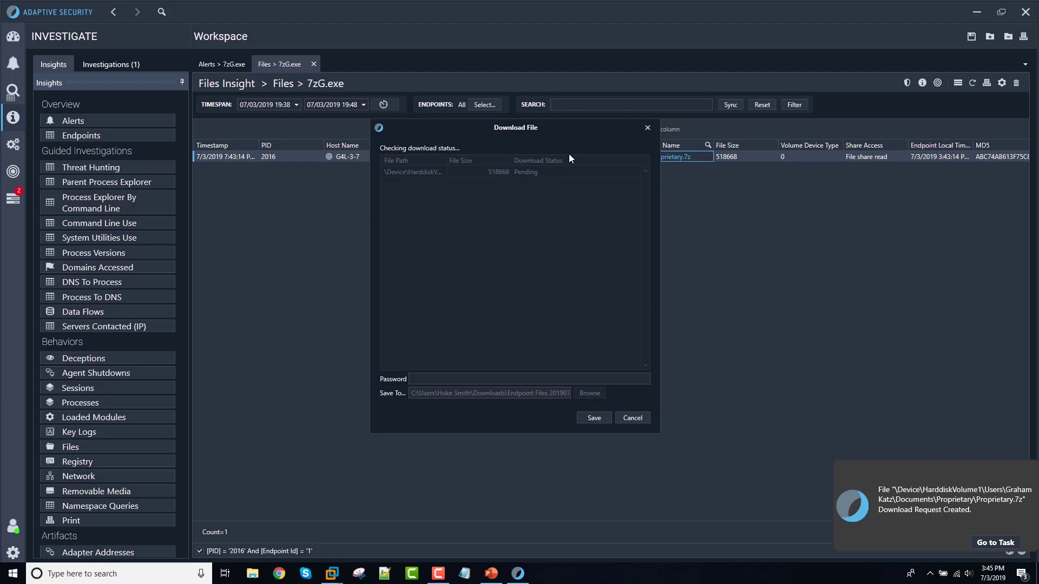
pyautogui.click(644, 418)
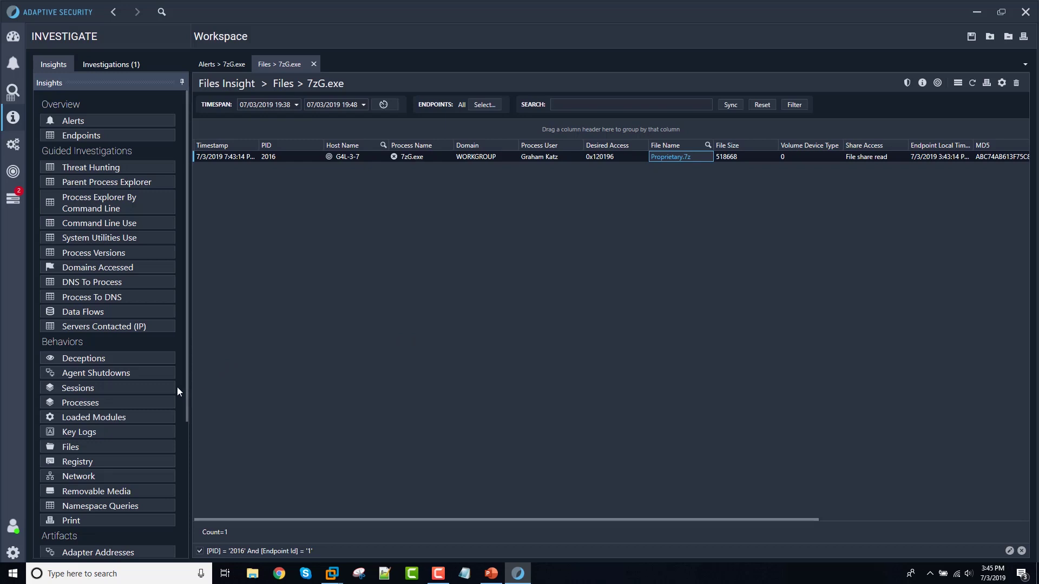
pyautogui.scroll(-2, 176, 387)
pyautogui.scroll(-4, 177, 388)
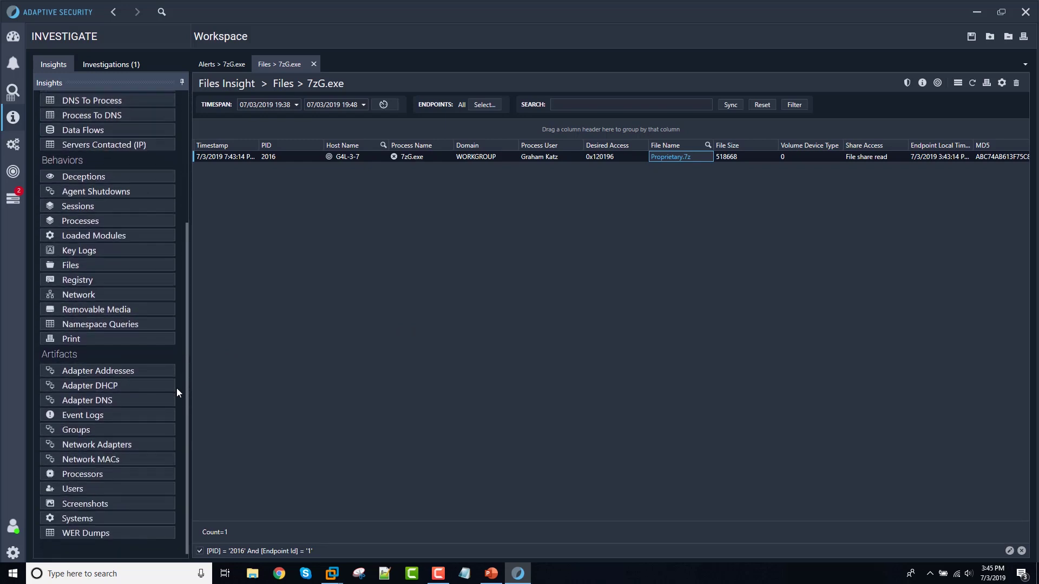
pyautogui.click(109, 499)
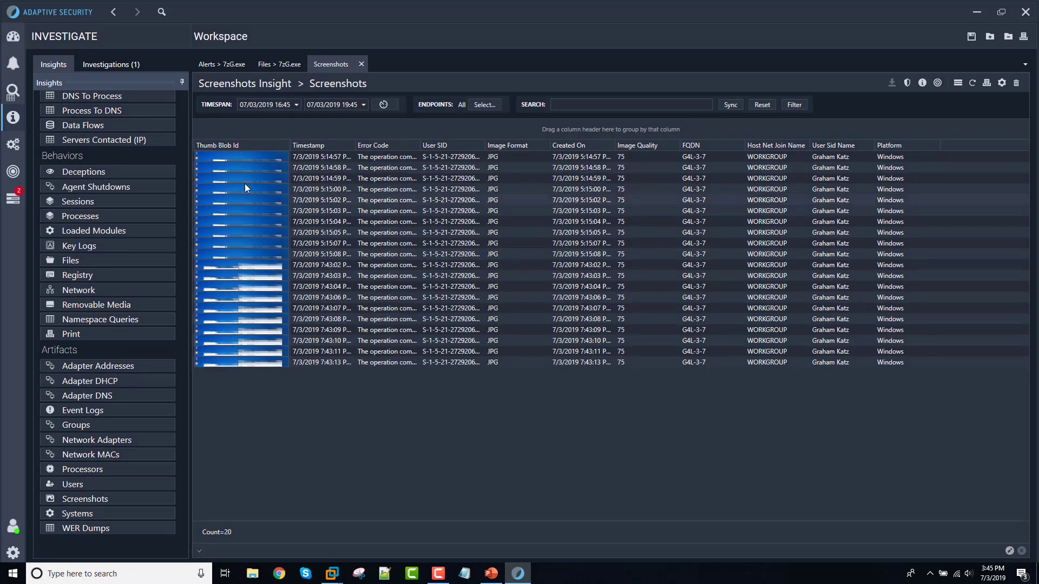
pyautogui.click(252, 159)
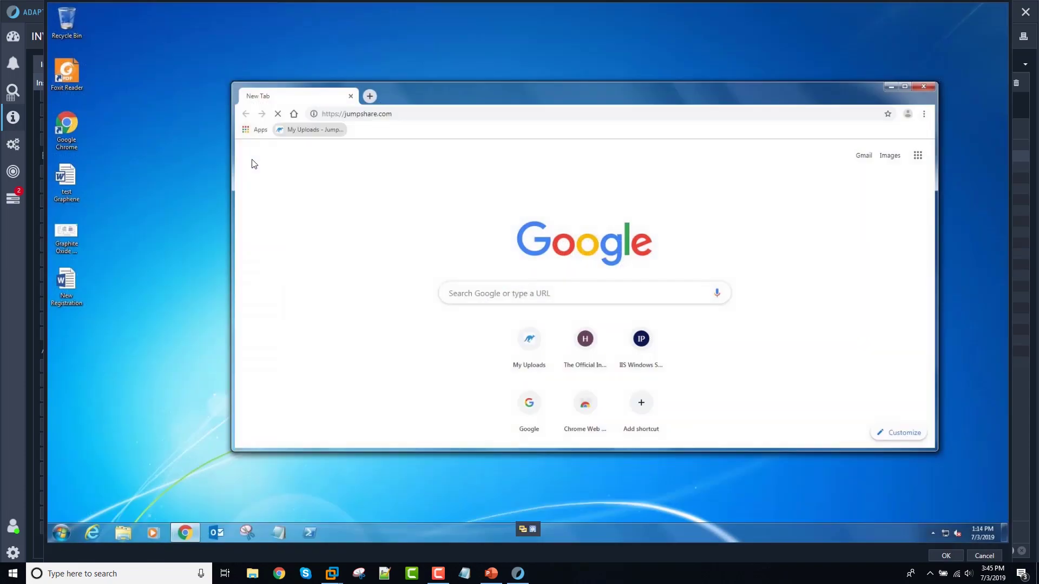
pyautogui.click(366, 119)
pyautogui.doubleClick(285, 178)
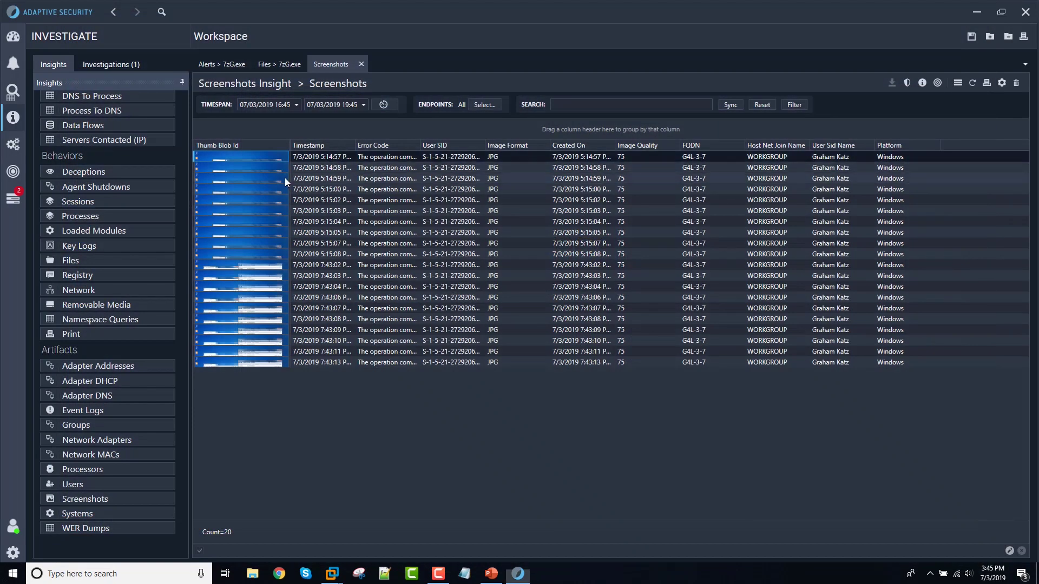
pyautogui.click(317, 270)
pyautogui.doubleClick(274, 326)
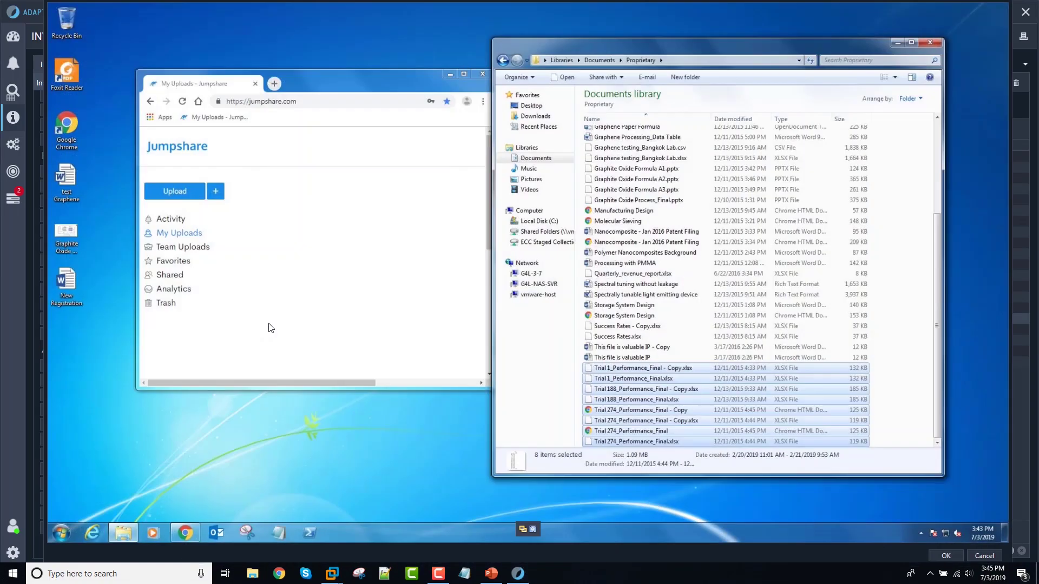
pyautogui.click(599, 389)
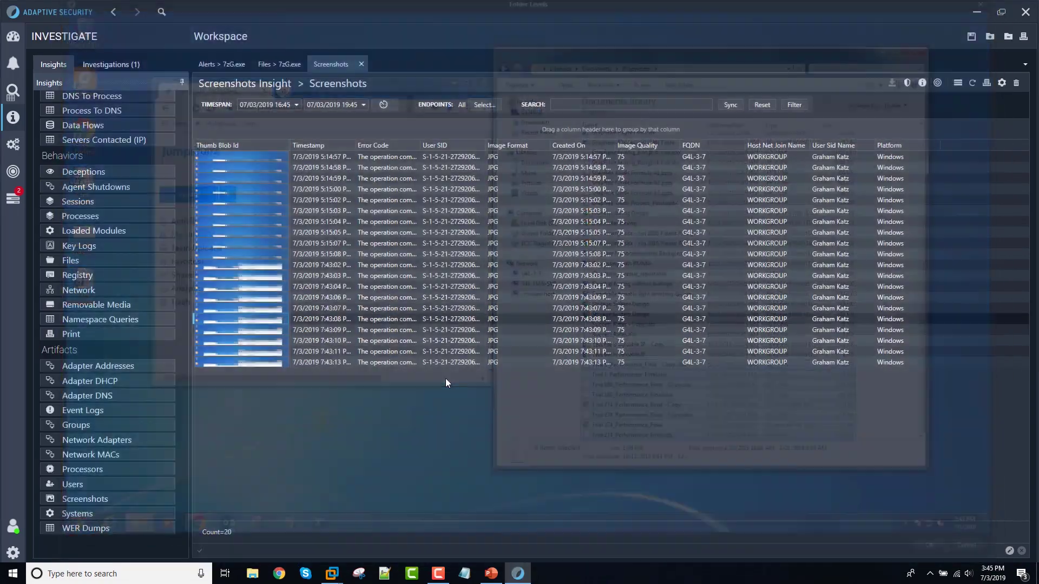
pyautogui.doubleClick(271, 363)
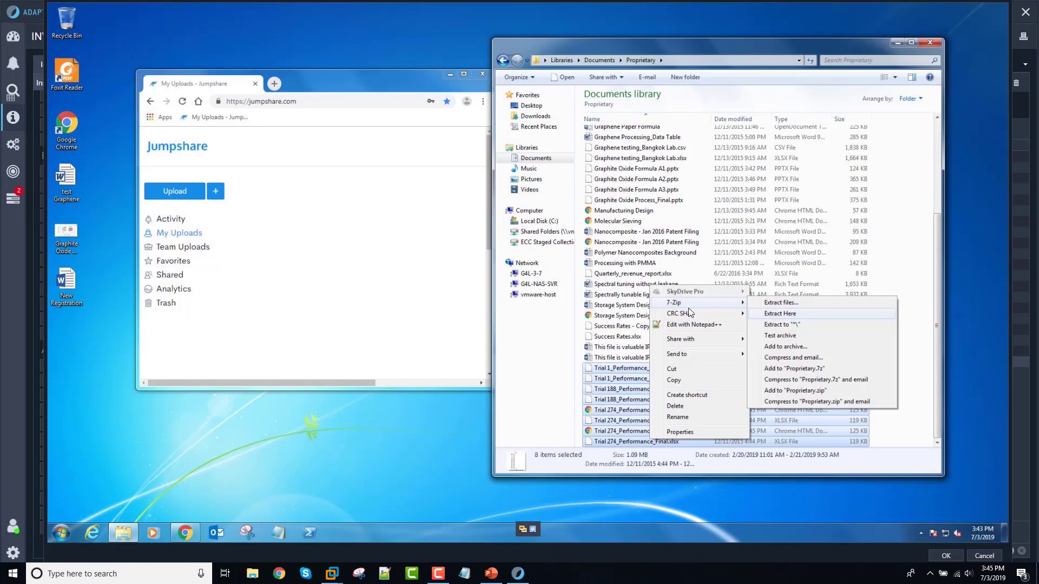
pyautogui.click(223, 354)
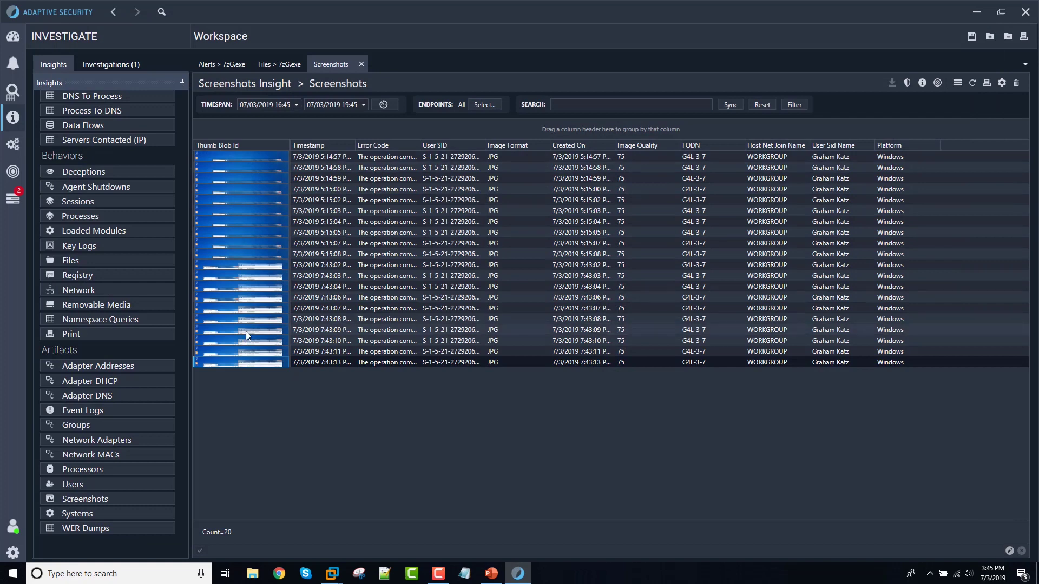
pyautogui.click(362, 64)
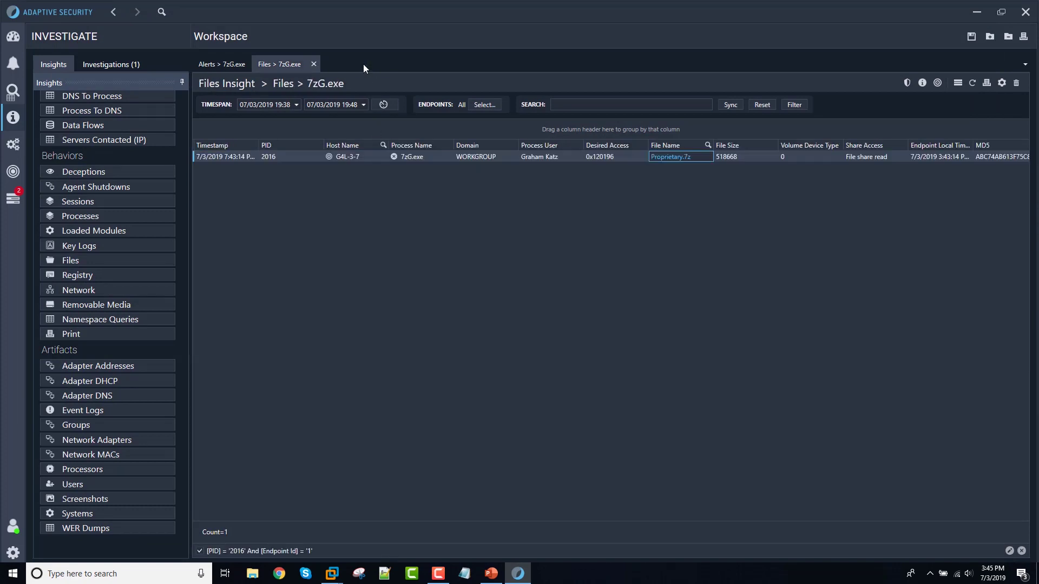
# Close the 7zG.exe Files and Alerts views and reselect the 7-Zip alert on the dashboard
pyautogui.click(314, 64)
pyautogui.click(259, 64)
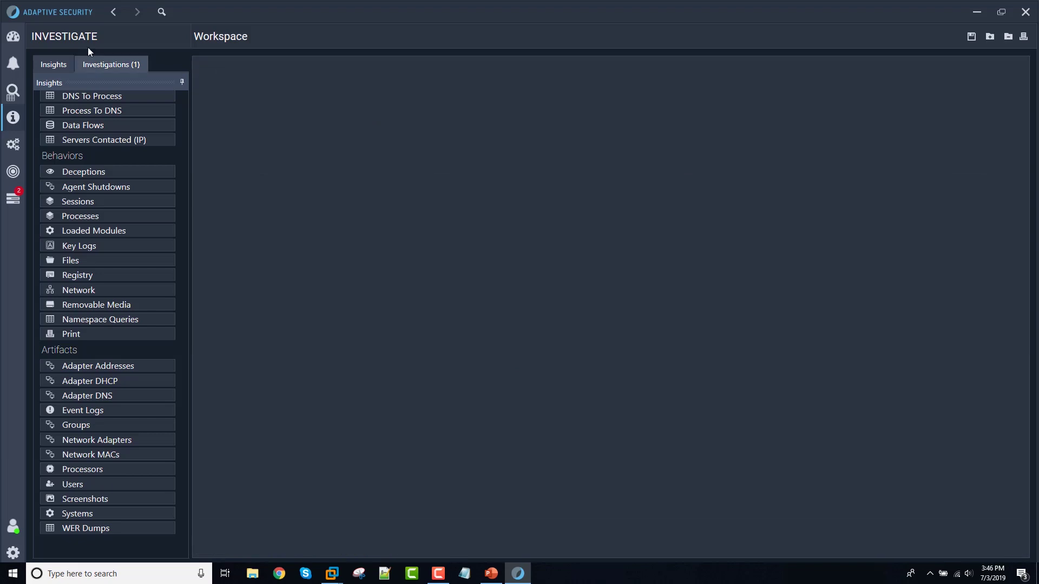
pyautogui.click(13, 37)
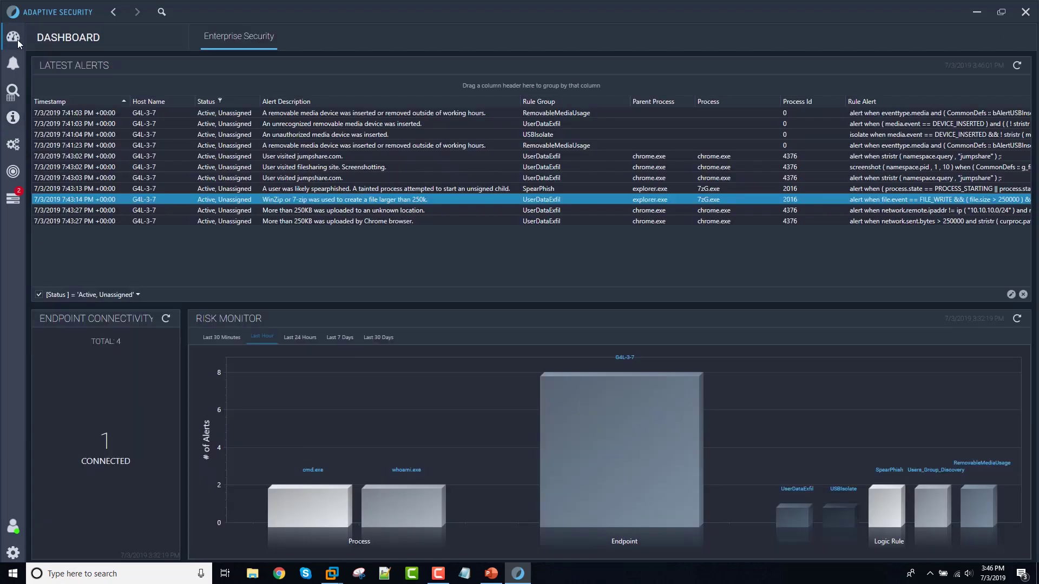
pyautogui.click(312, 199)
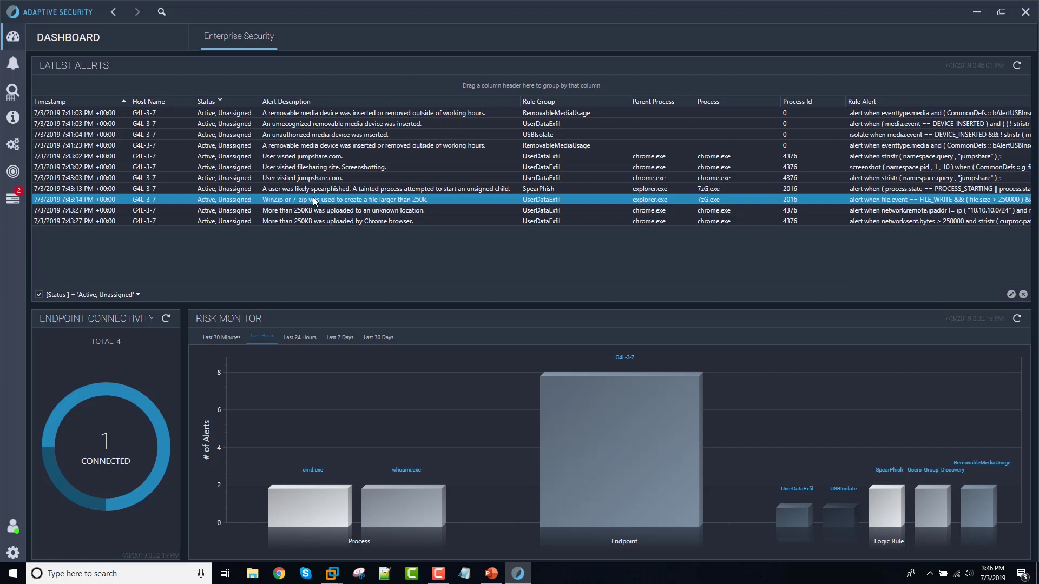
# Start Collect Data for endpoint G4L-3-7 from the WinZip or 7-Zip alert's actions
pyautogui.rightClick(314, 201)
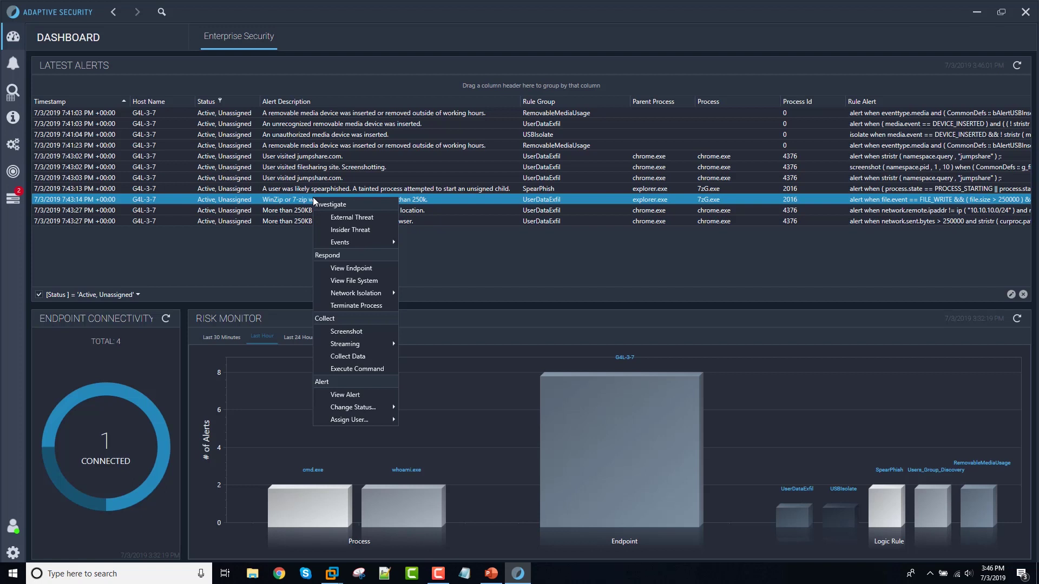
pyautogui.click(352, 356)
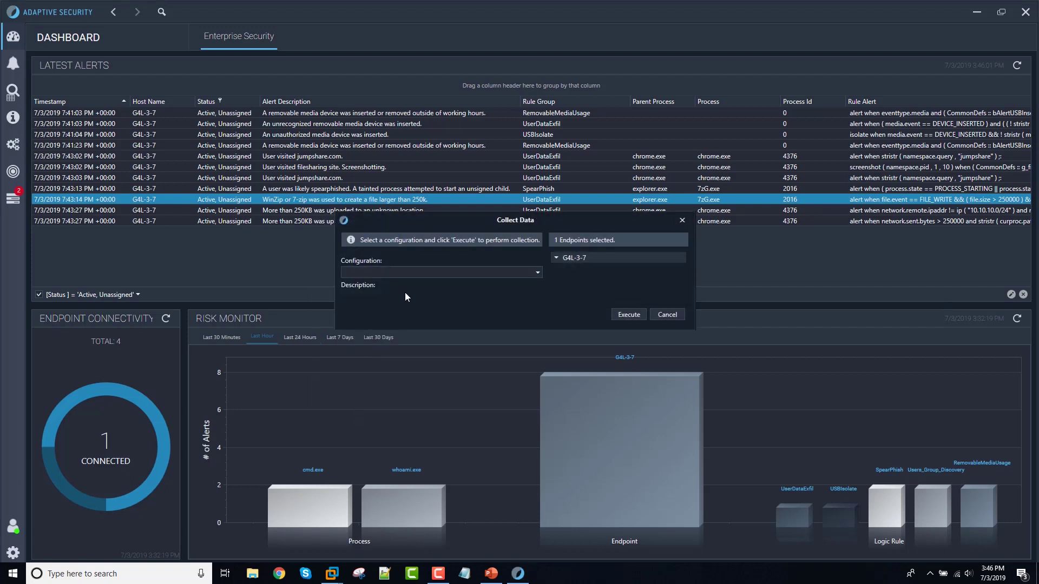
# Execute a 'Browser History C and R' collection on G4L-3-7, then bring up File Explorer
pyautogui.click(412, 273)
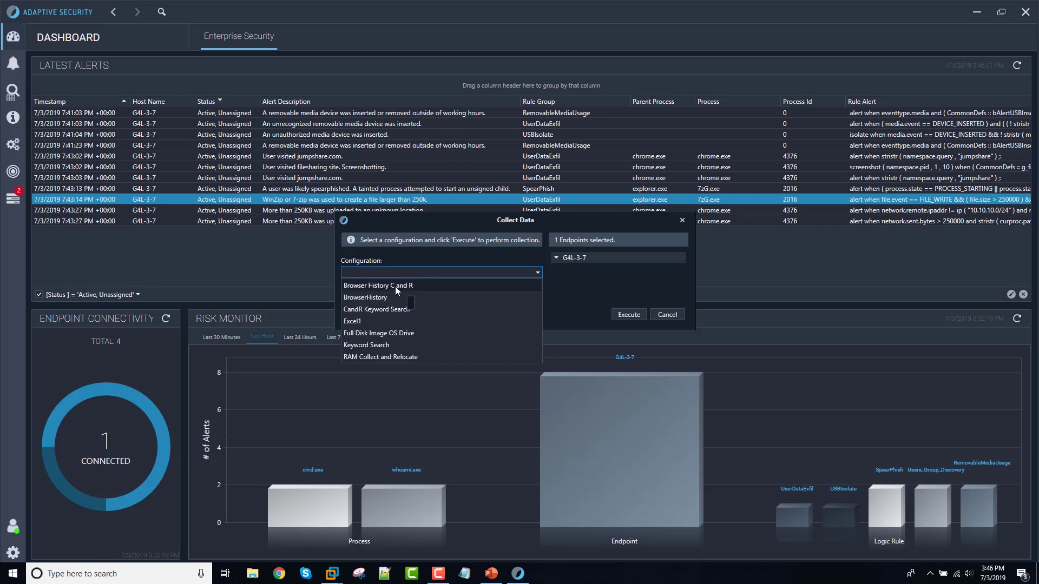
pyautogui.click(397, 287)
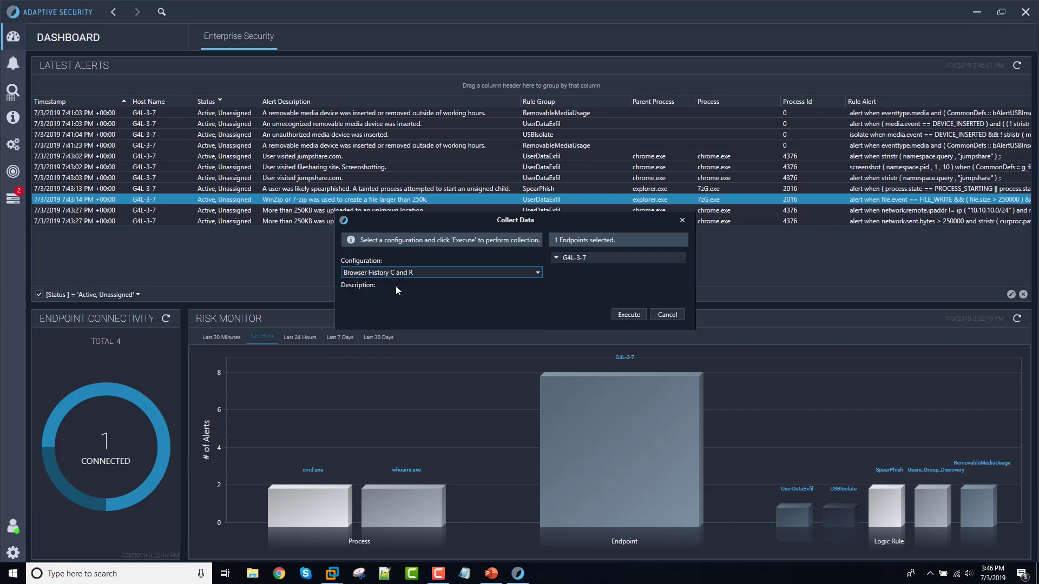
pyautogui.click(623, 316)
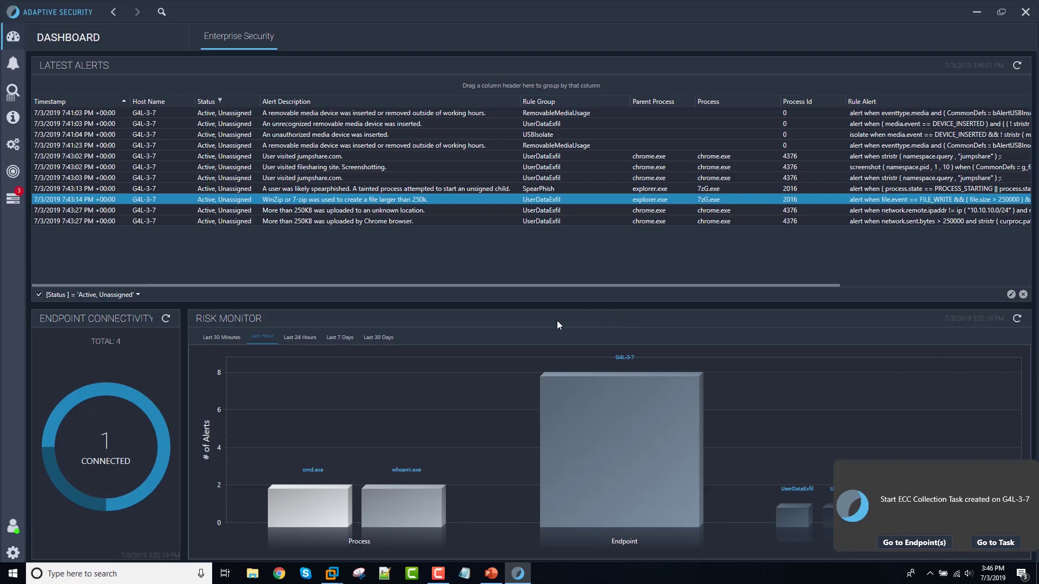
pyautogui.click(253, 574)
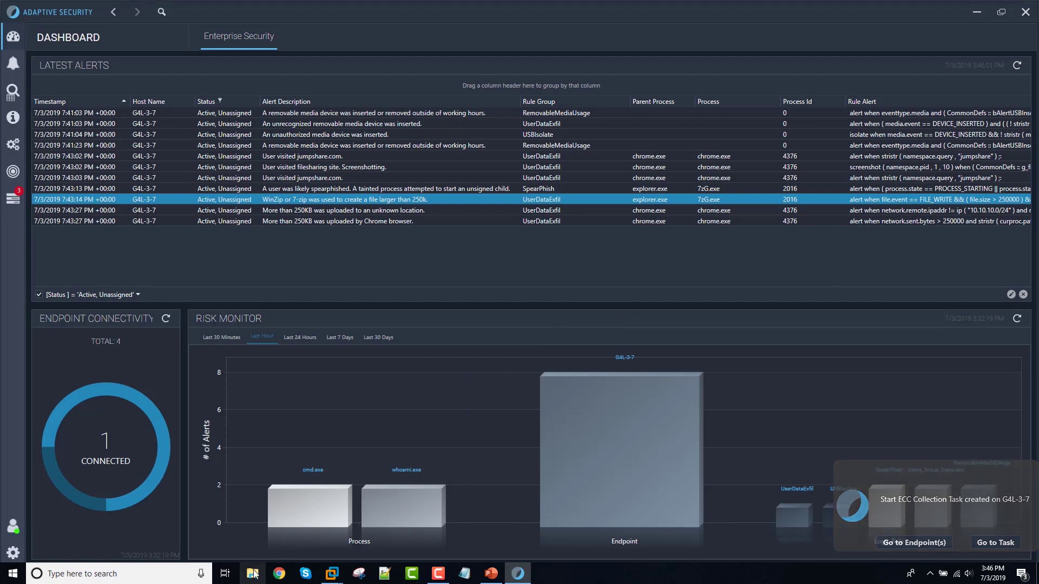
# Open the newest AS-Browser History collection folder and check the FileSafe API-TARGET evidence file size
pyautogui.scroll(-5, 379, 265)
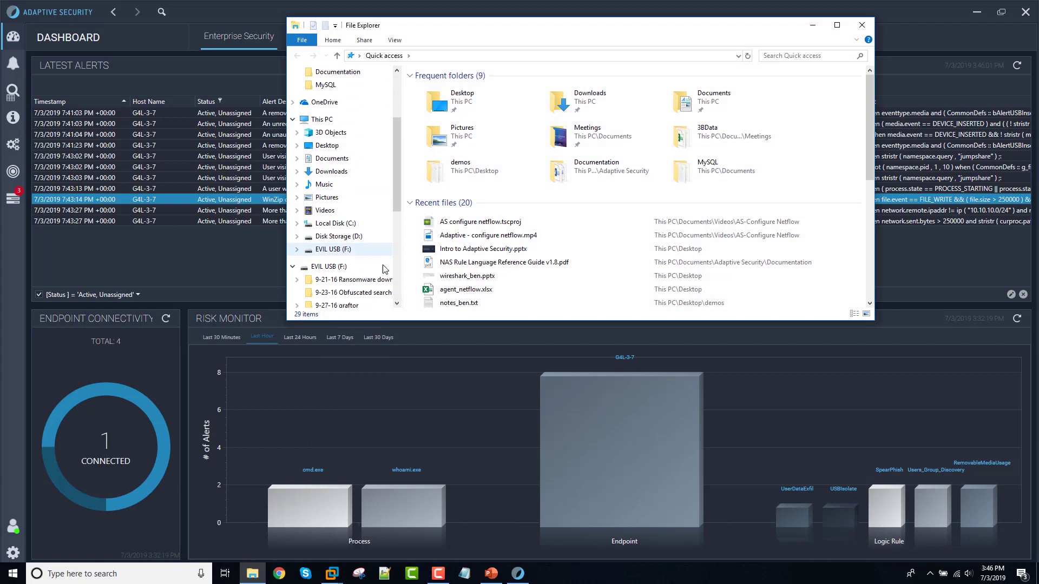
pyautogui.scroll(-4, 358, 273)
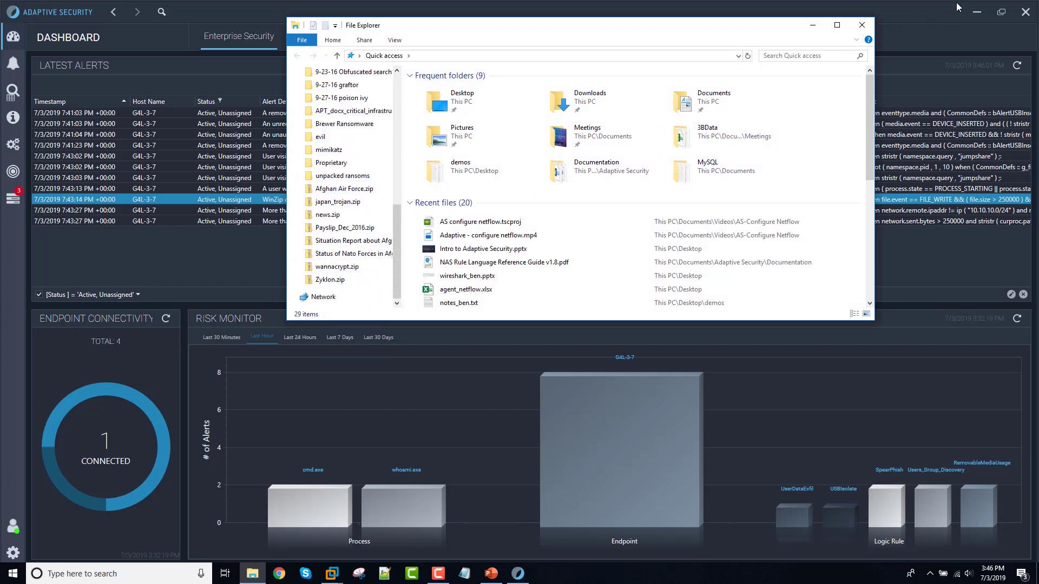
pyautogui.click(977, 12)
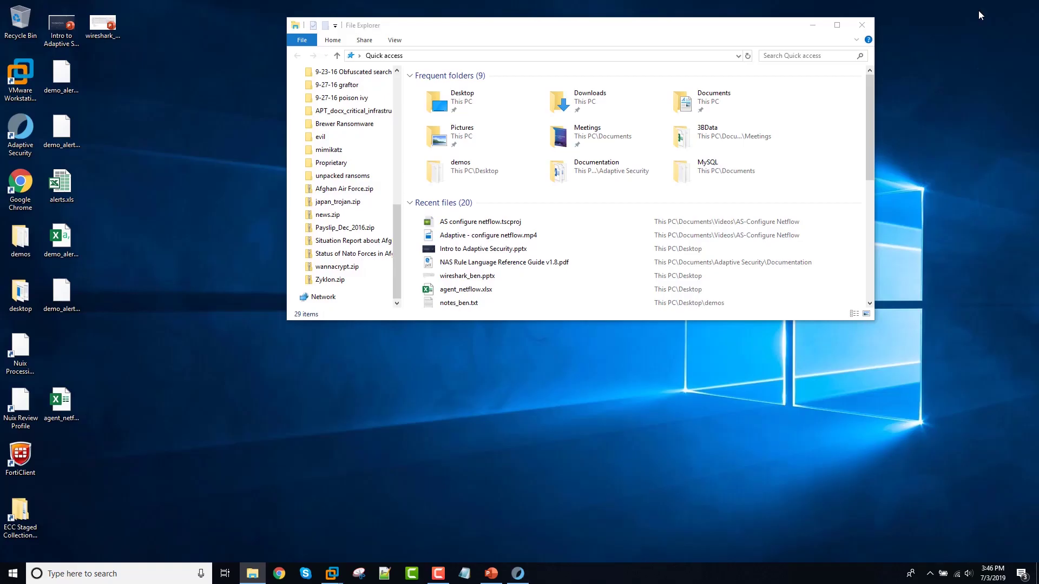
pyautogui.click(862, 25)
pyautogui.doubleClick(39, 509)
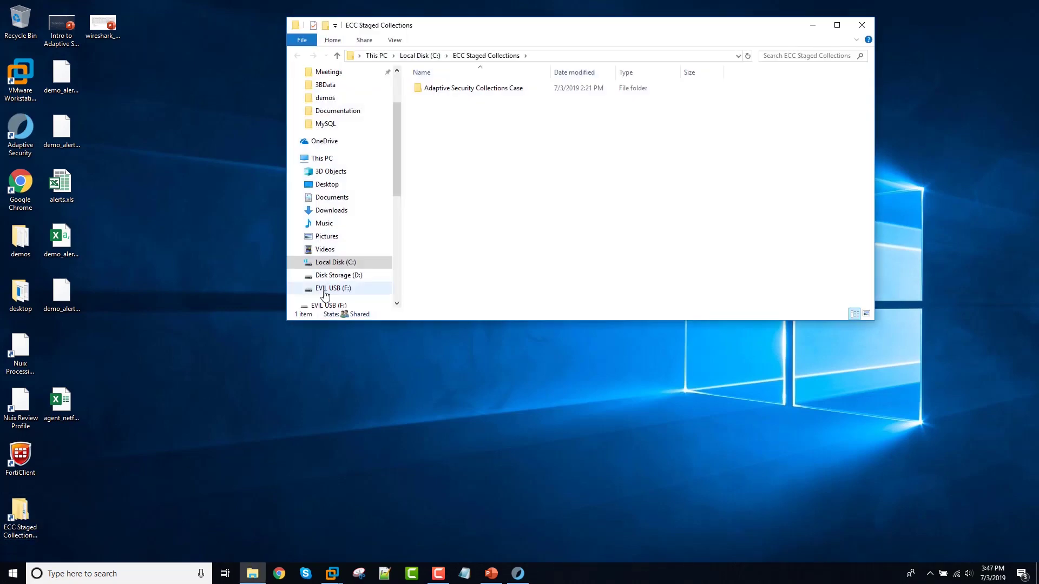
pyautogui.doubleClick(464, 90)
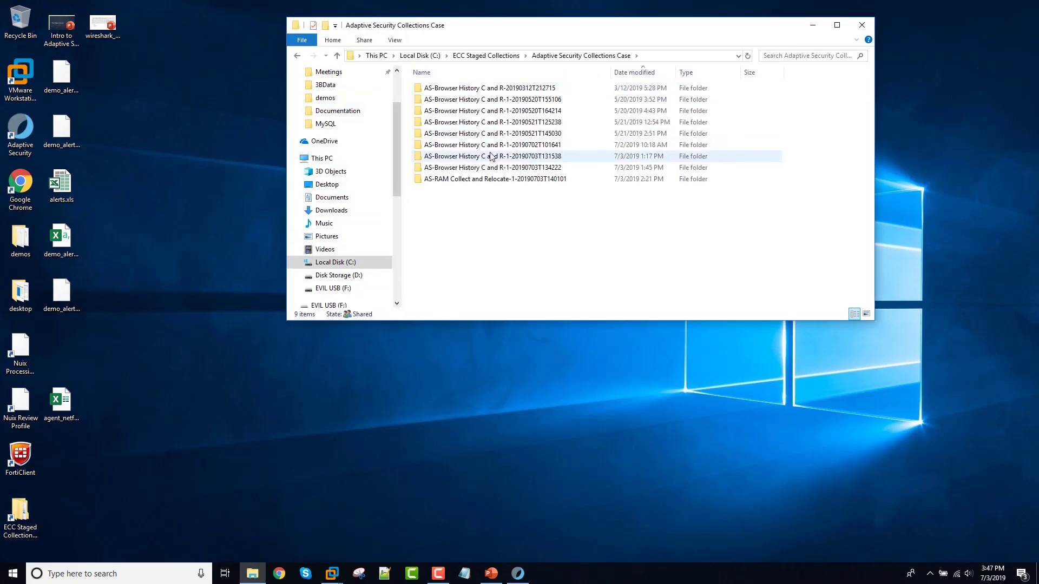
pyautogui.doubleClick(490, 171)
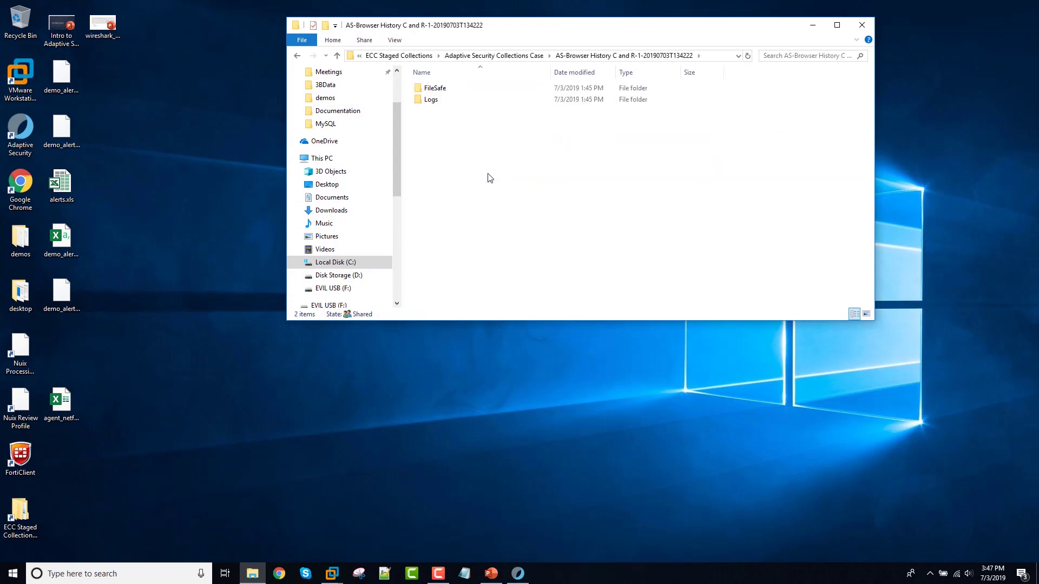
pyautogui.doubleClick(433, 89)
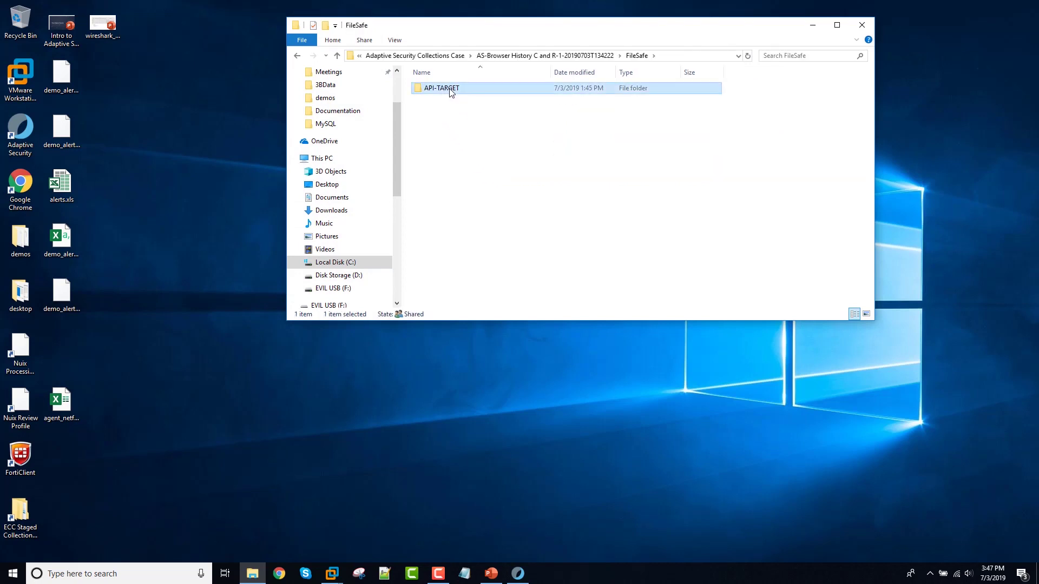
pyautogui.doubleClick(441, 90)
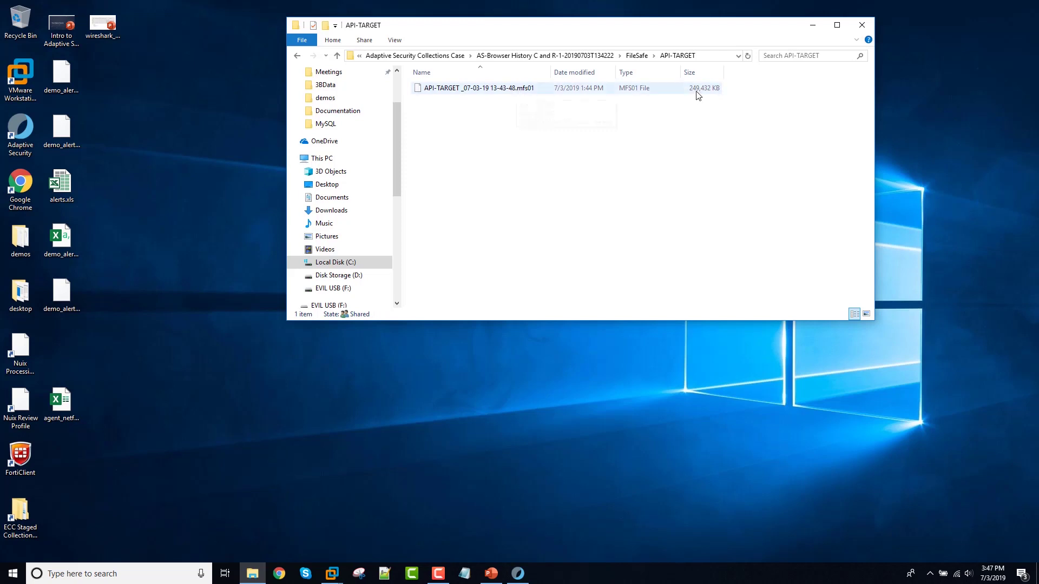
pyautogui.click(491, 95)
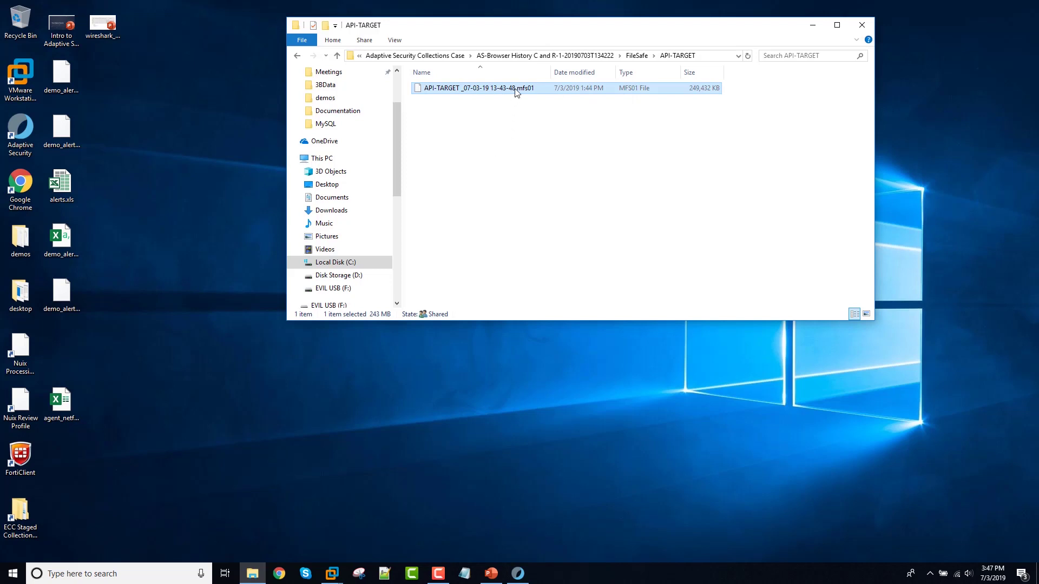
# Navigate to Logs > API-TARGET > Collection and select Collection Log.csv
pyautogui.click(601, 58)
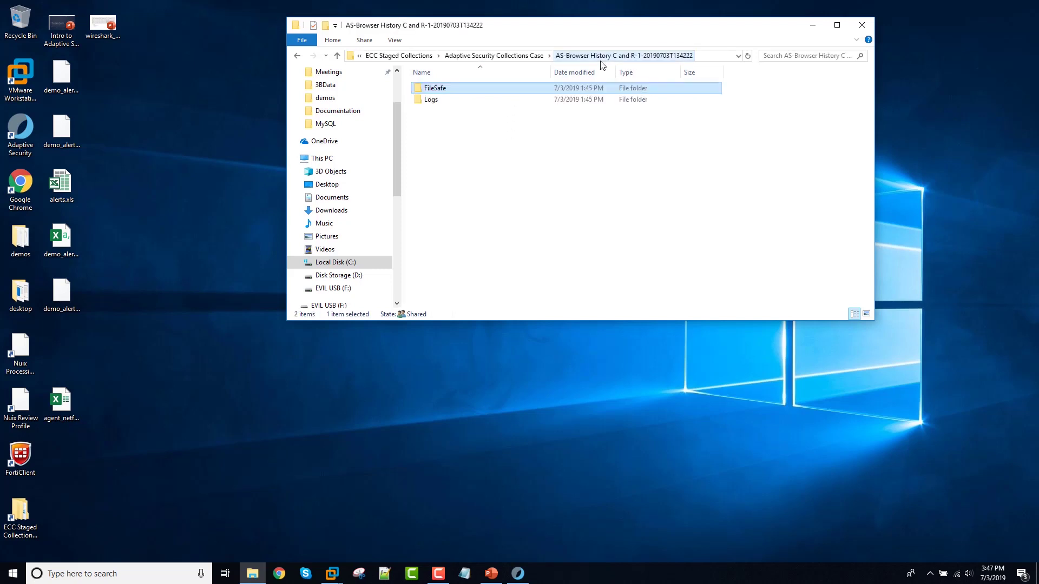
pyautogui.click(469, 100)
pyautogui.doubleClick(469, 100)
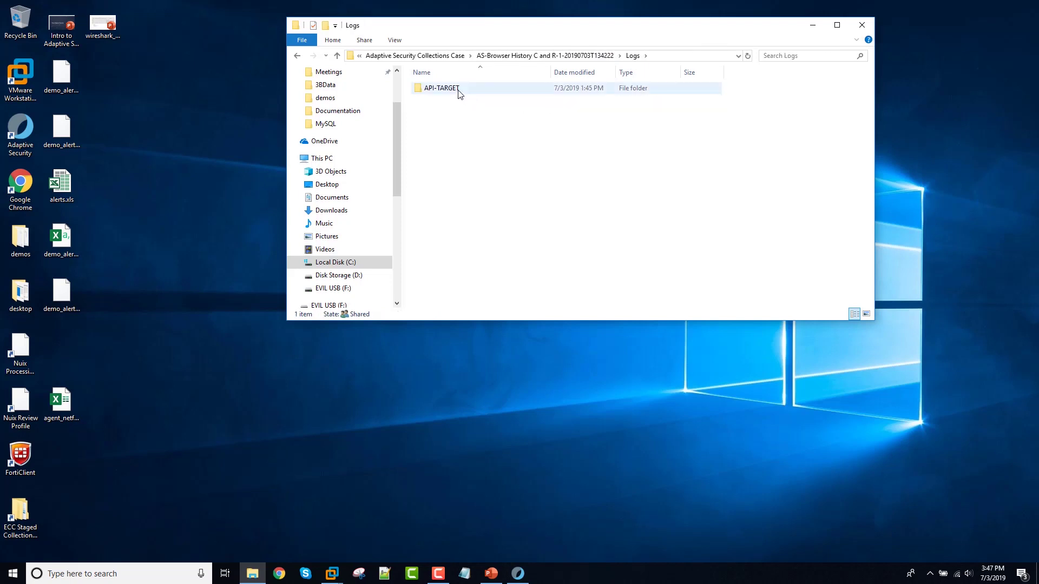
pyautogui.doubleClick(460, 91)
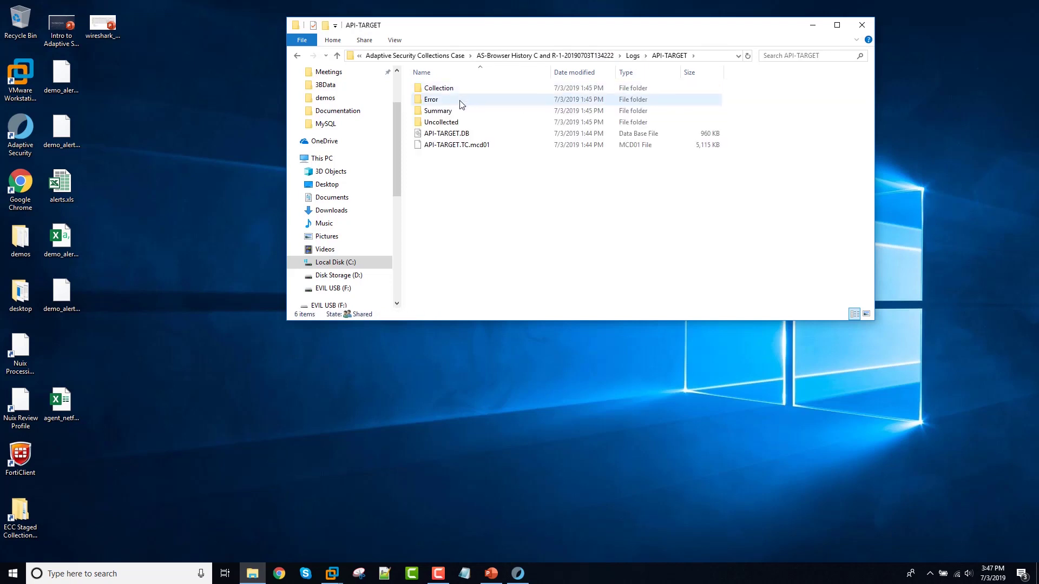
pyautogui.doubleClick(462, 91)
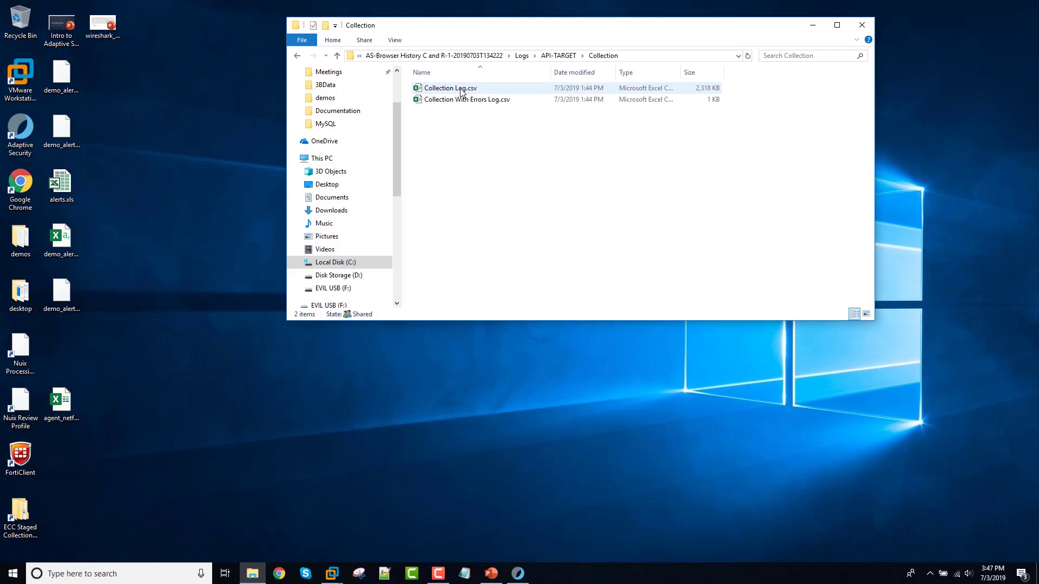
pyautogui.click(461, 91)
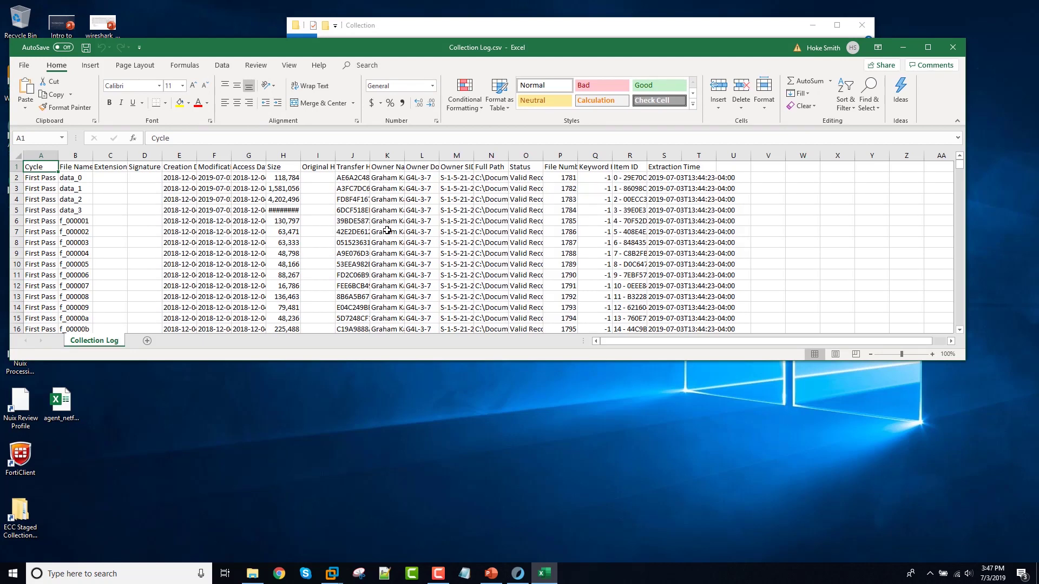
pyautogui.click(494, 187)
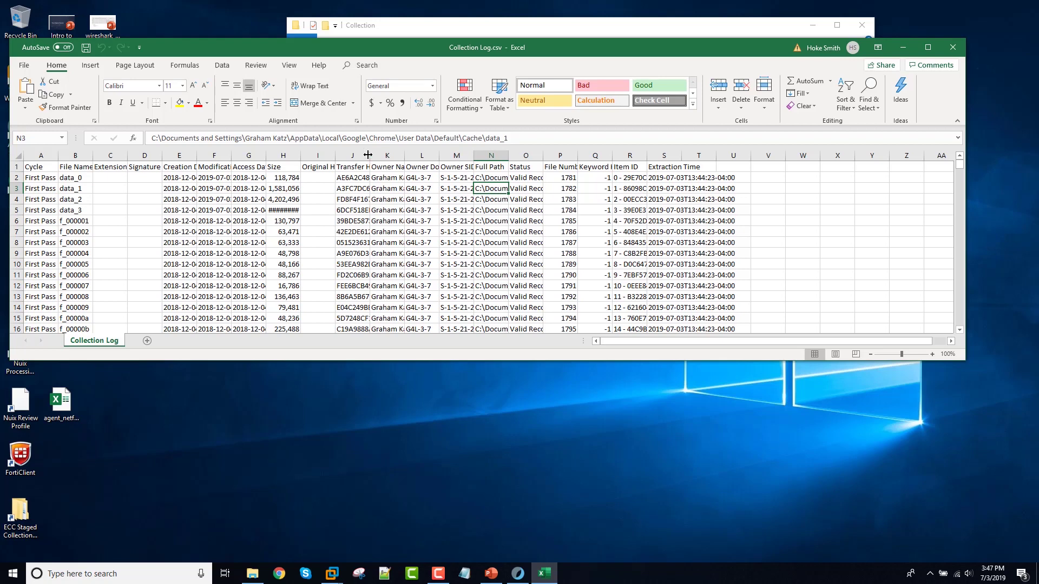
pyautogui.moveTo(368, 155); pyautogui.dragTo(463, 155)
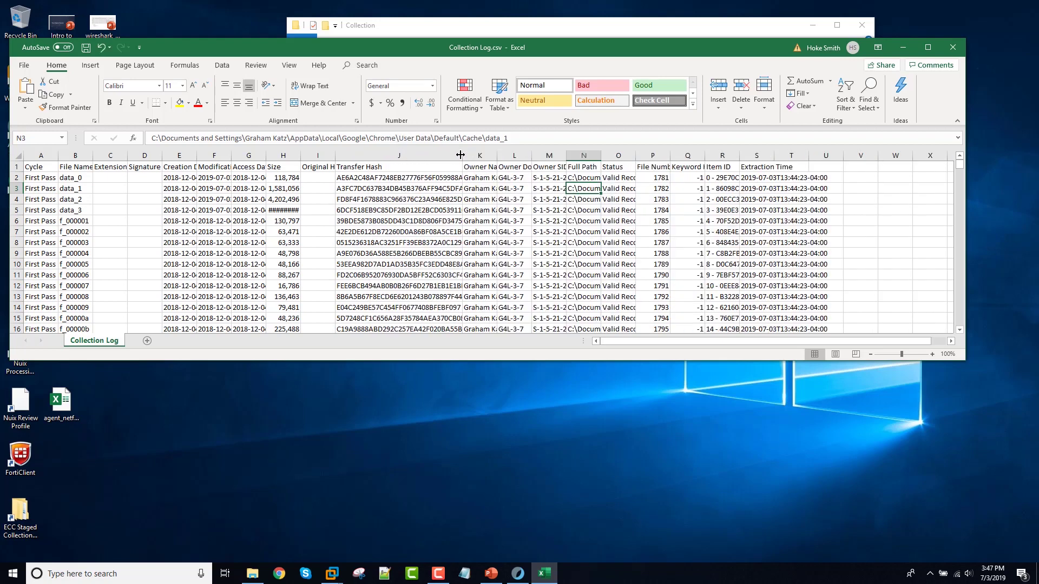
pyautogui.click(419, 209)
pyautogui.scroll(-20, 411, 222)
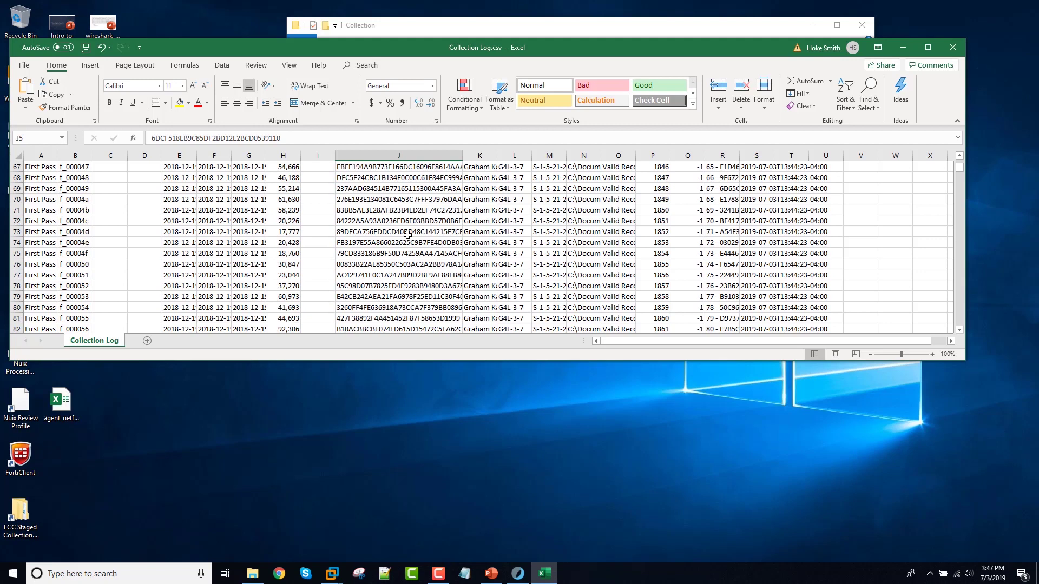
pyautogui.scroll(10, 407, 234)
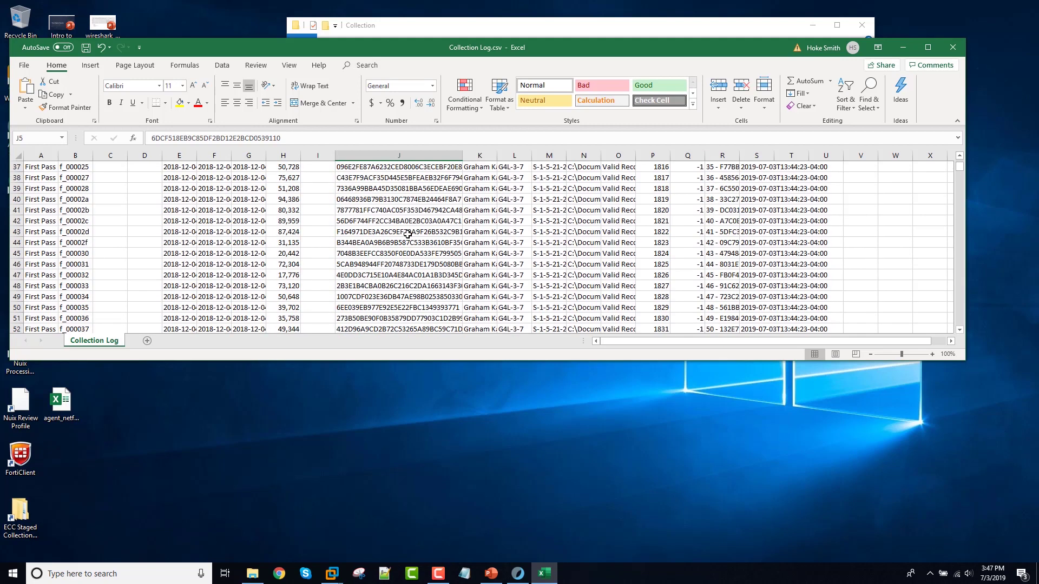
pyautogui.scroll(12, 408, 234)
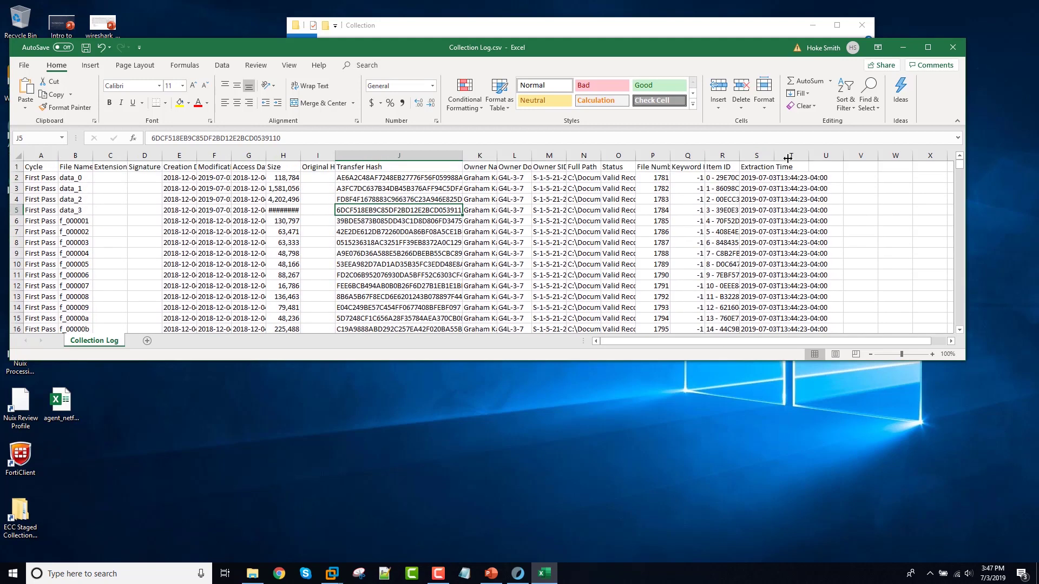
pyautogui.click(960, 49)
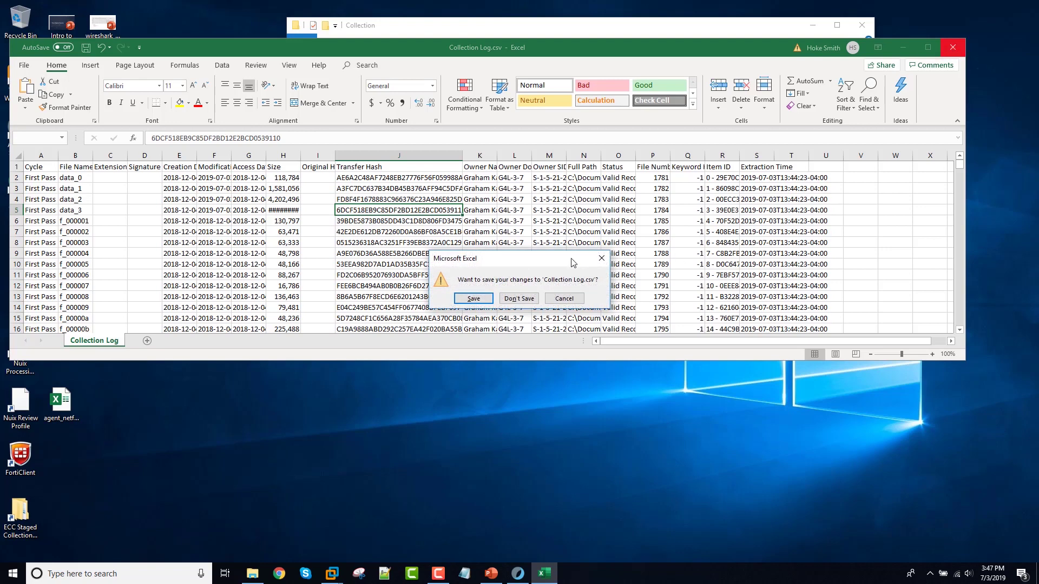
pyautogui.click(519, 298)
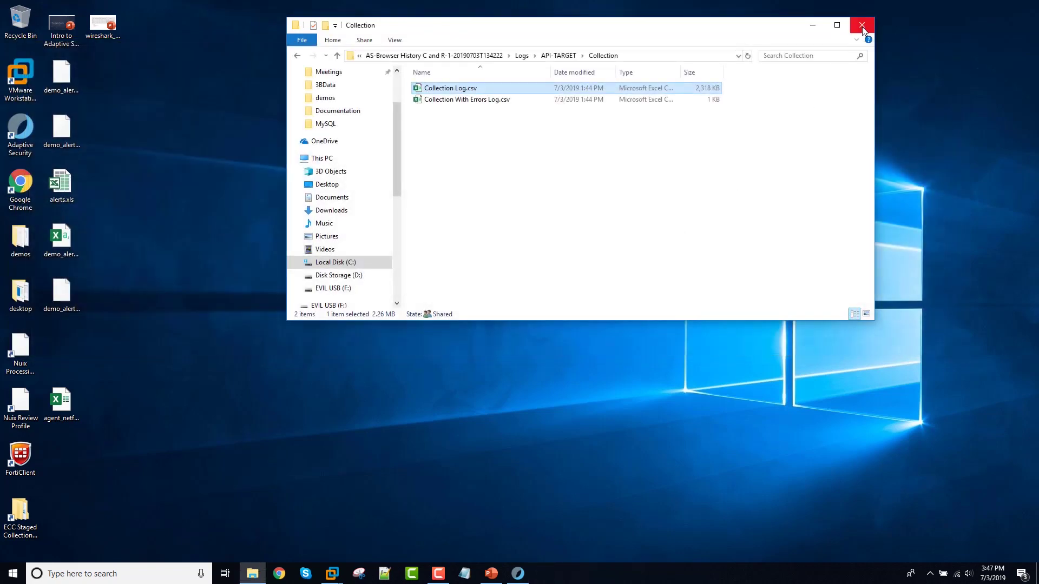
pyautogui.click(862, 25)
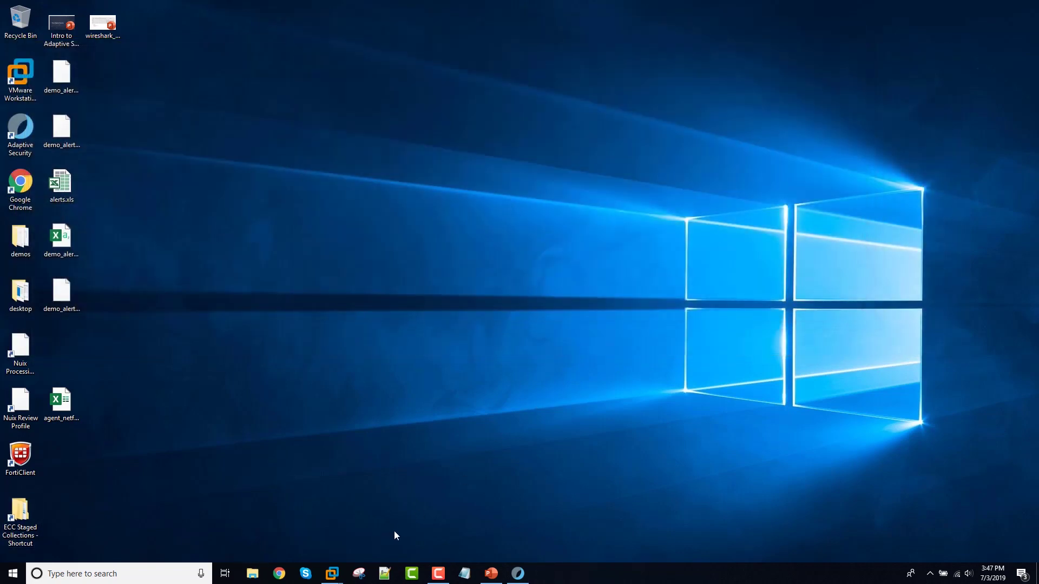
# Bring back the Adaptive Security dashboard and select the 7:43:02 jumpshare.com visit alert
pyautogui.click(517, 577)
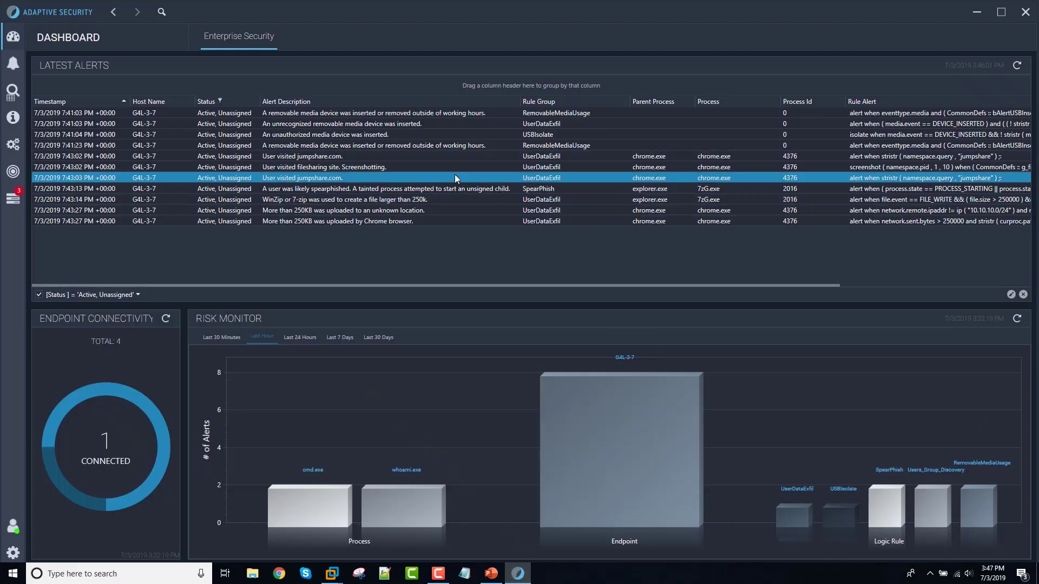
pyautogui.click(454, 158)
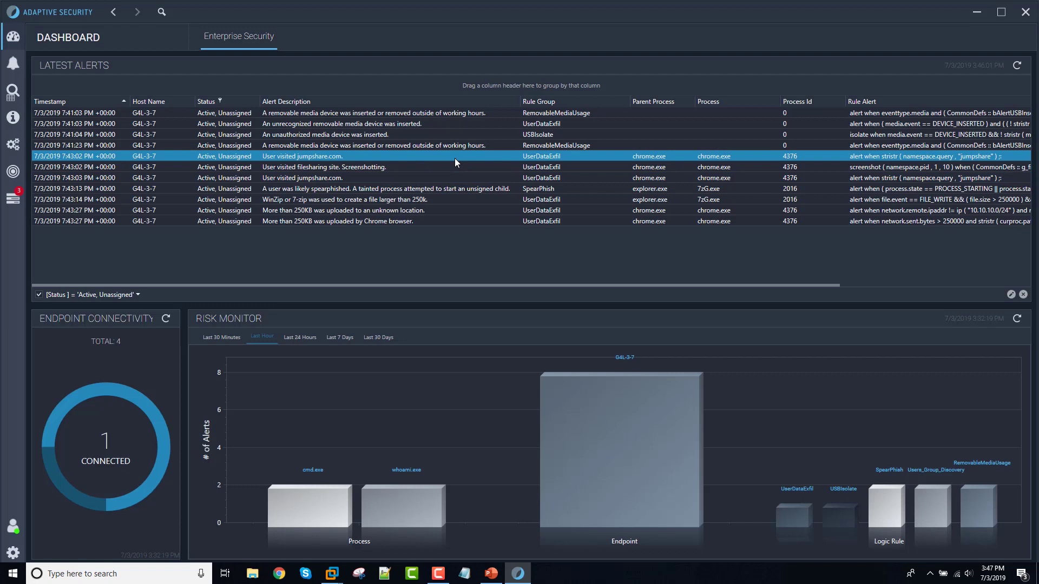